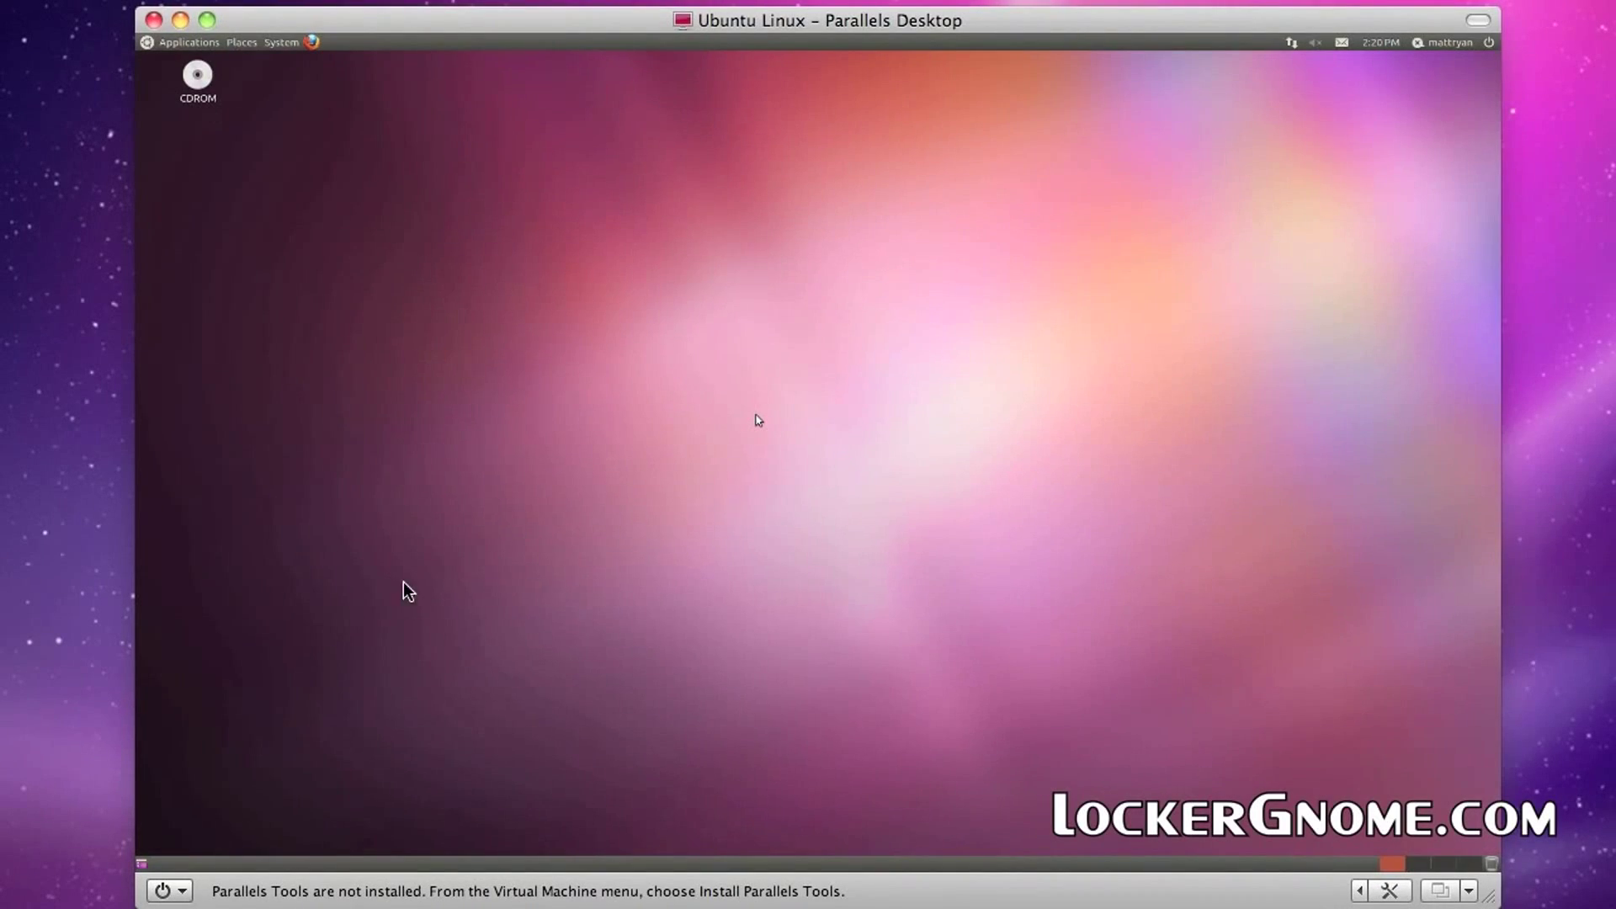
- Give the VM mouse and keyboard control and launch Mahjongg from the Ubuntu applications menu
left_click(403, 581)
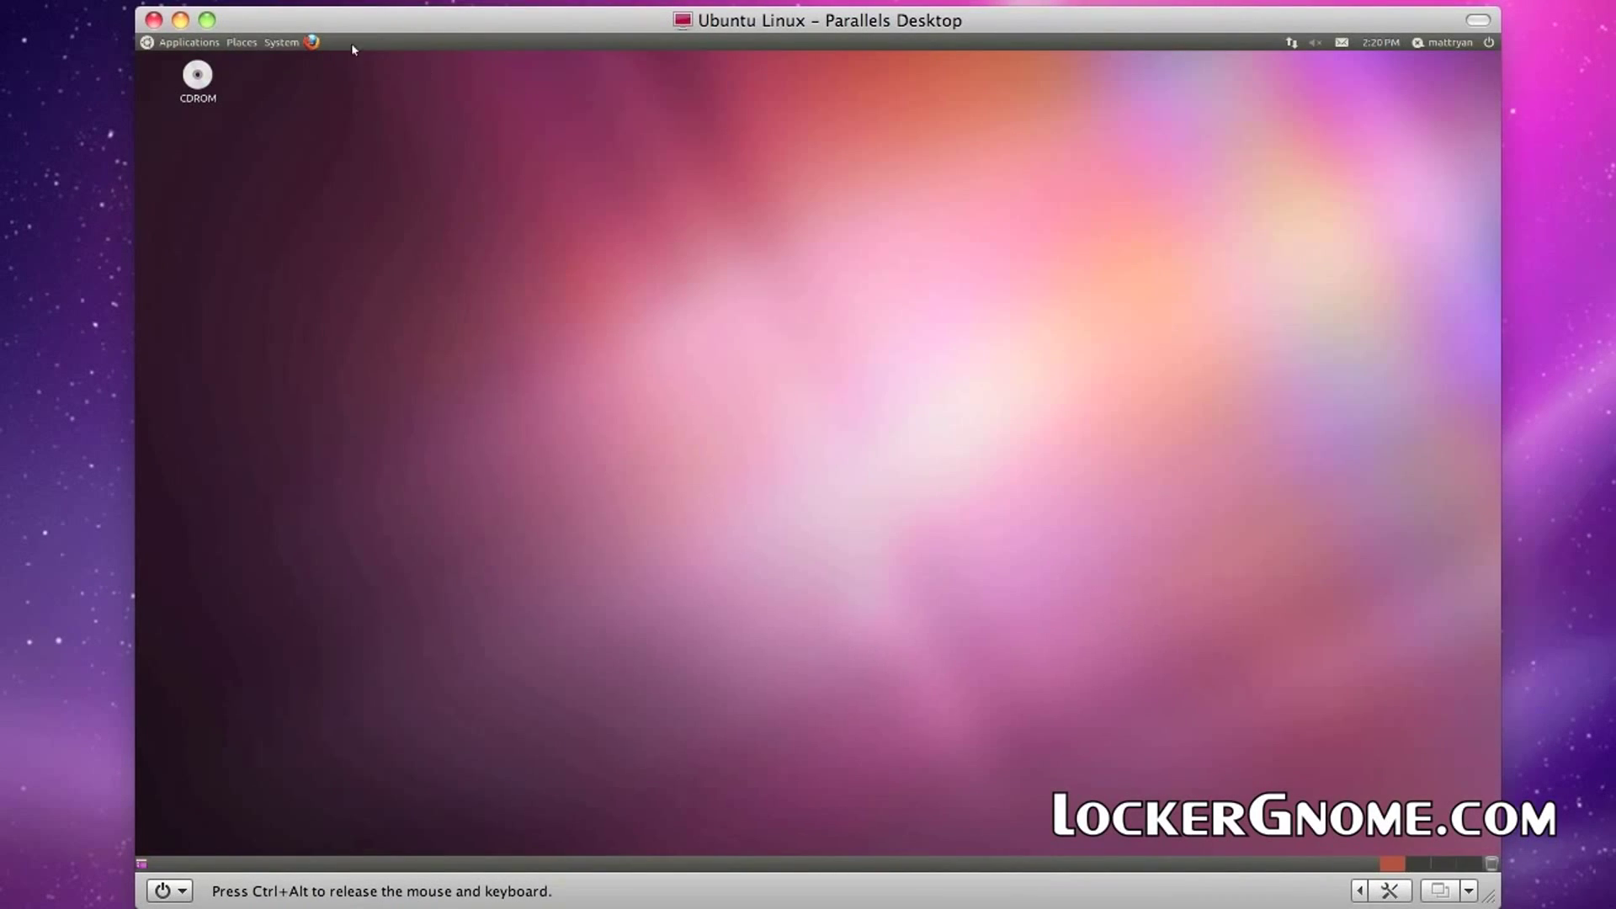
left_click(198, 42)
mouse_move(212, 82)
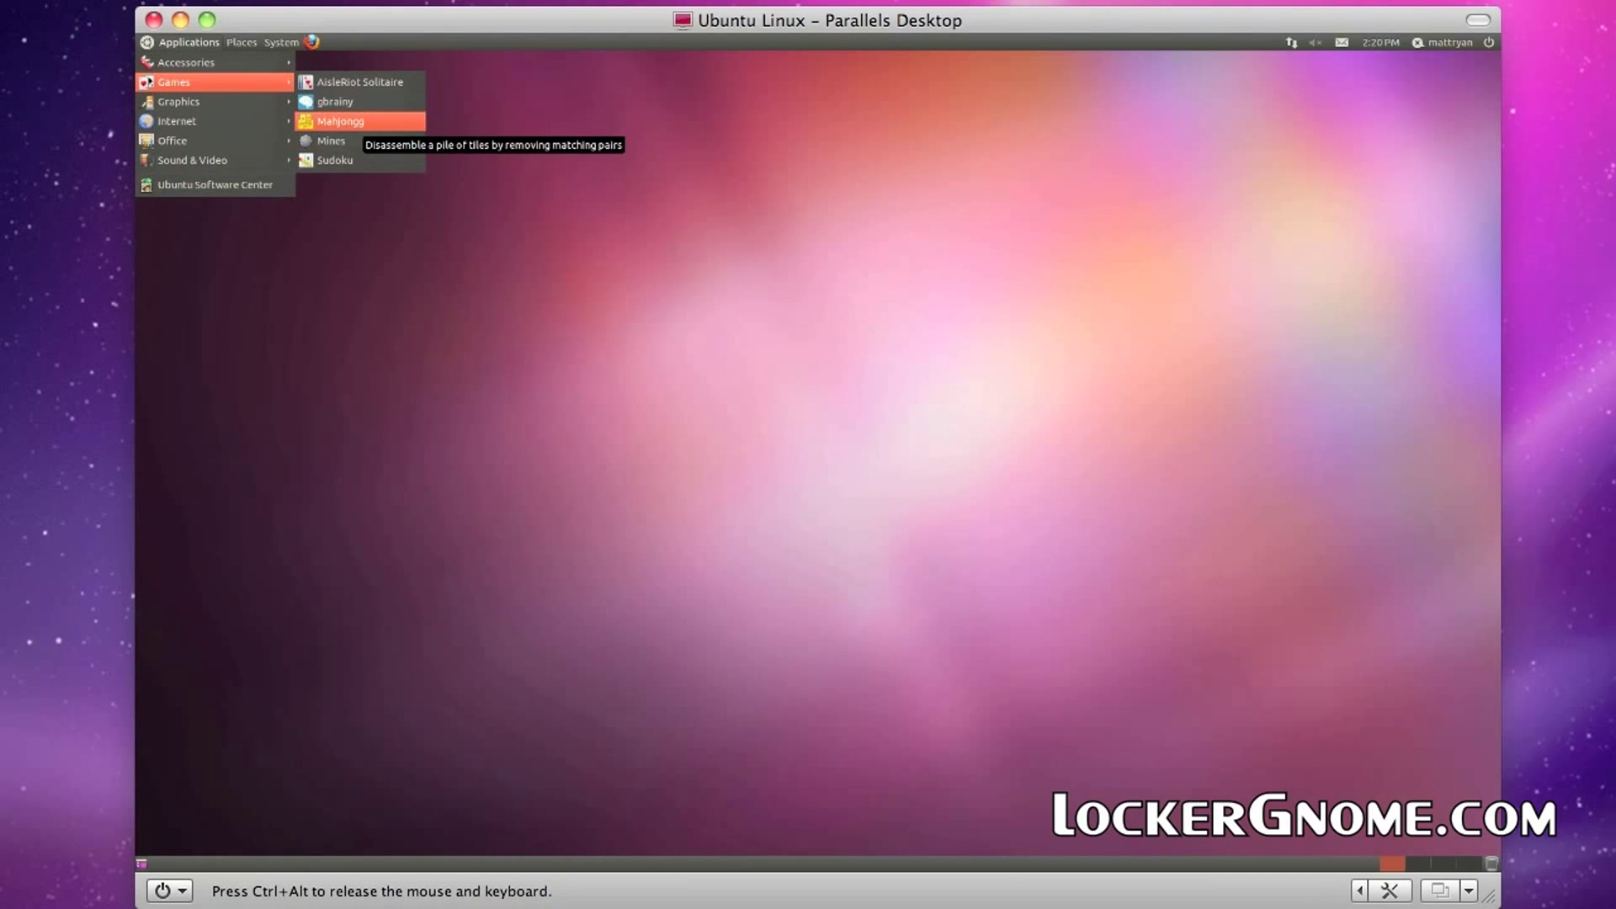
left_click(354, 126)
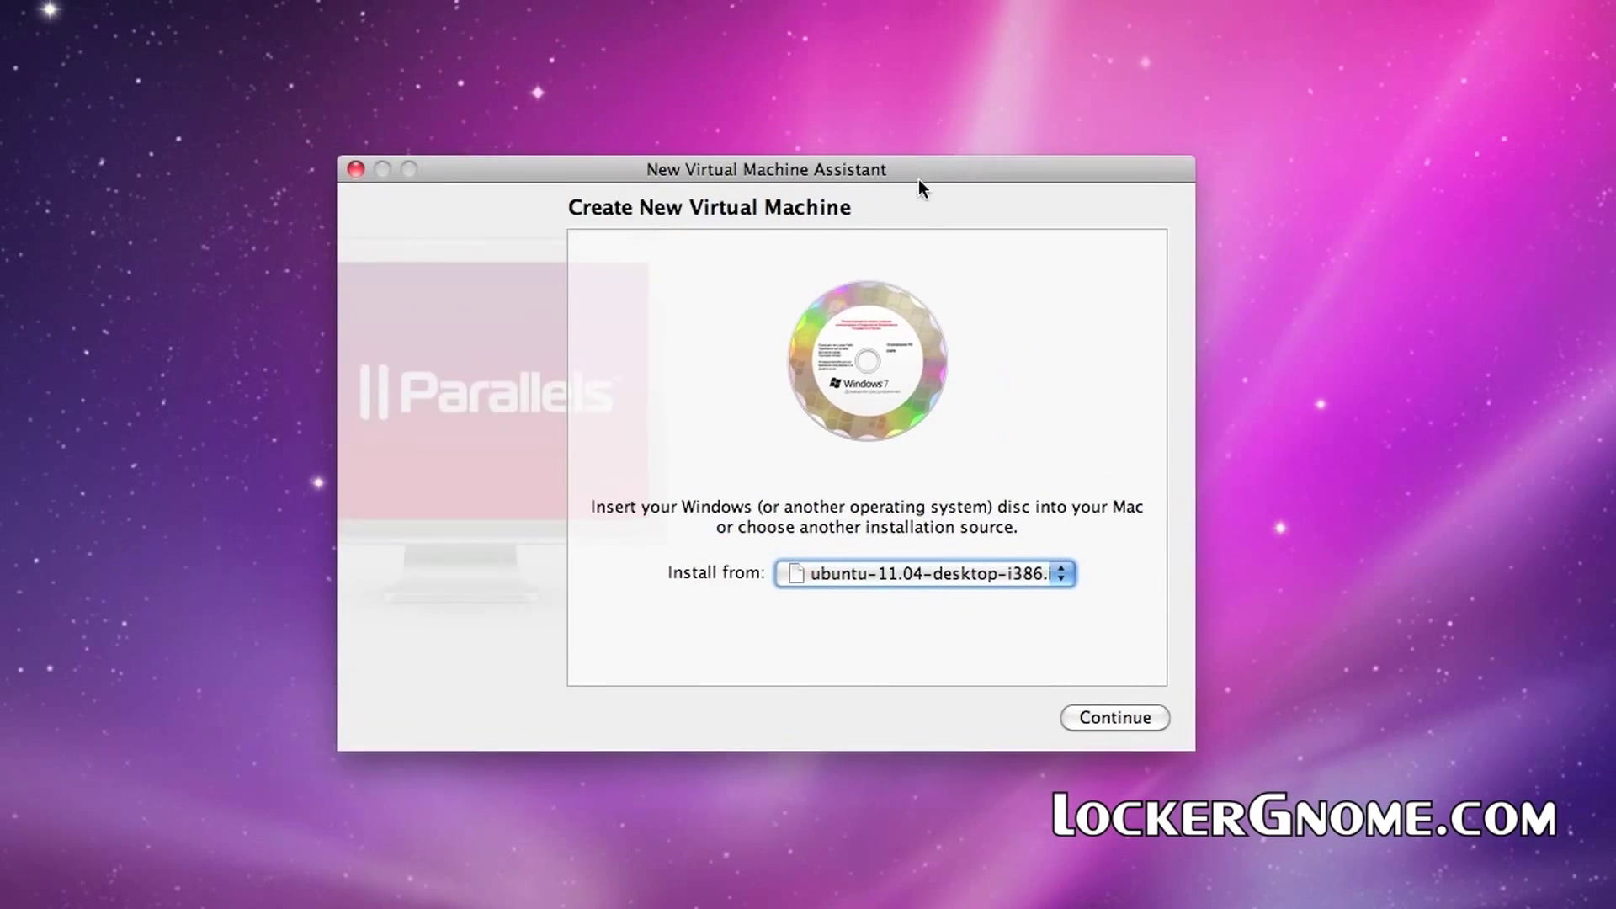
- Keep the ubuntu-11.04-desktop-i386 ISO as the installation source and continue
left_click_drag(918, 178, 933, 176)
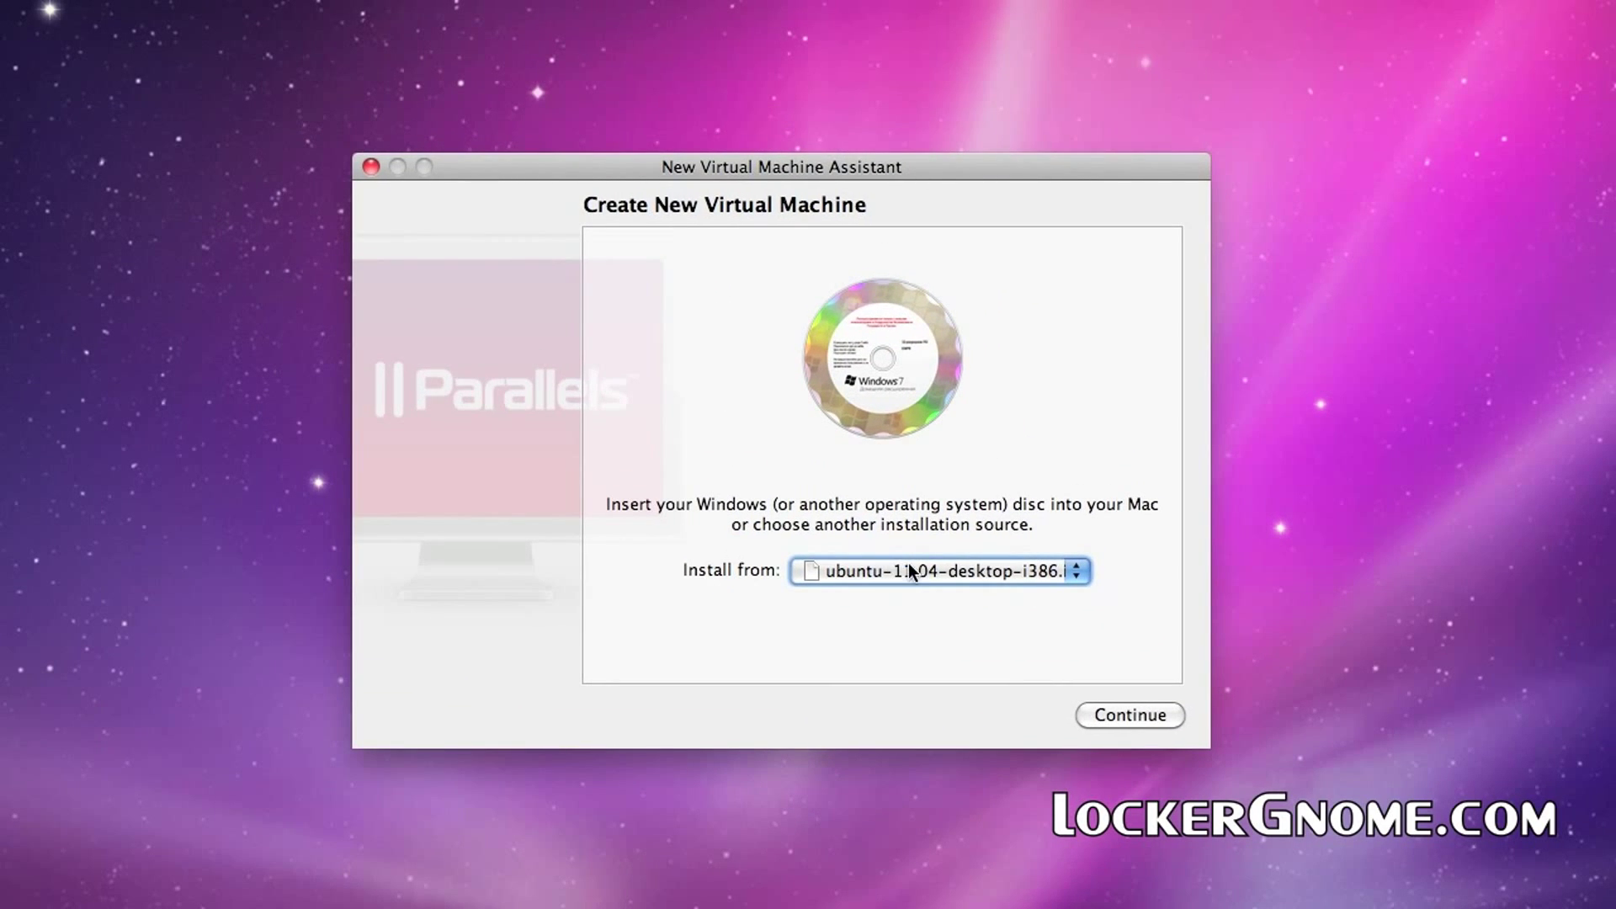
left_click(1075, 576)
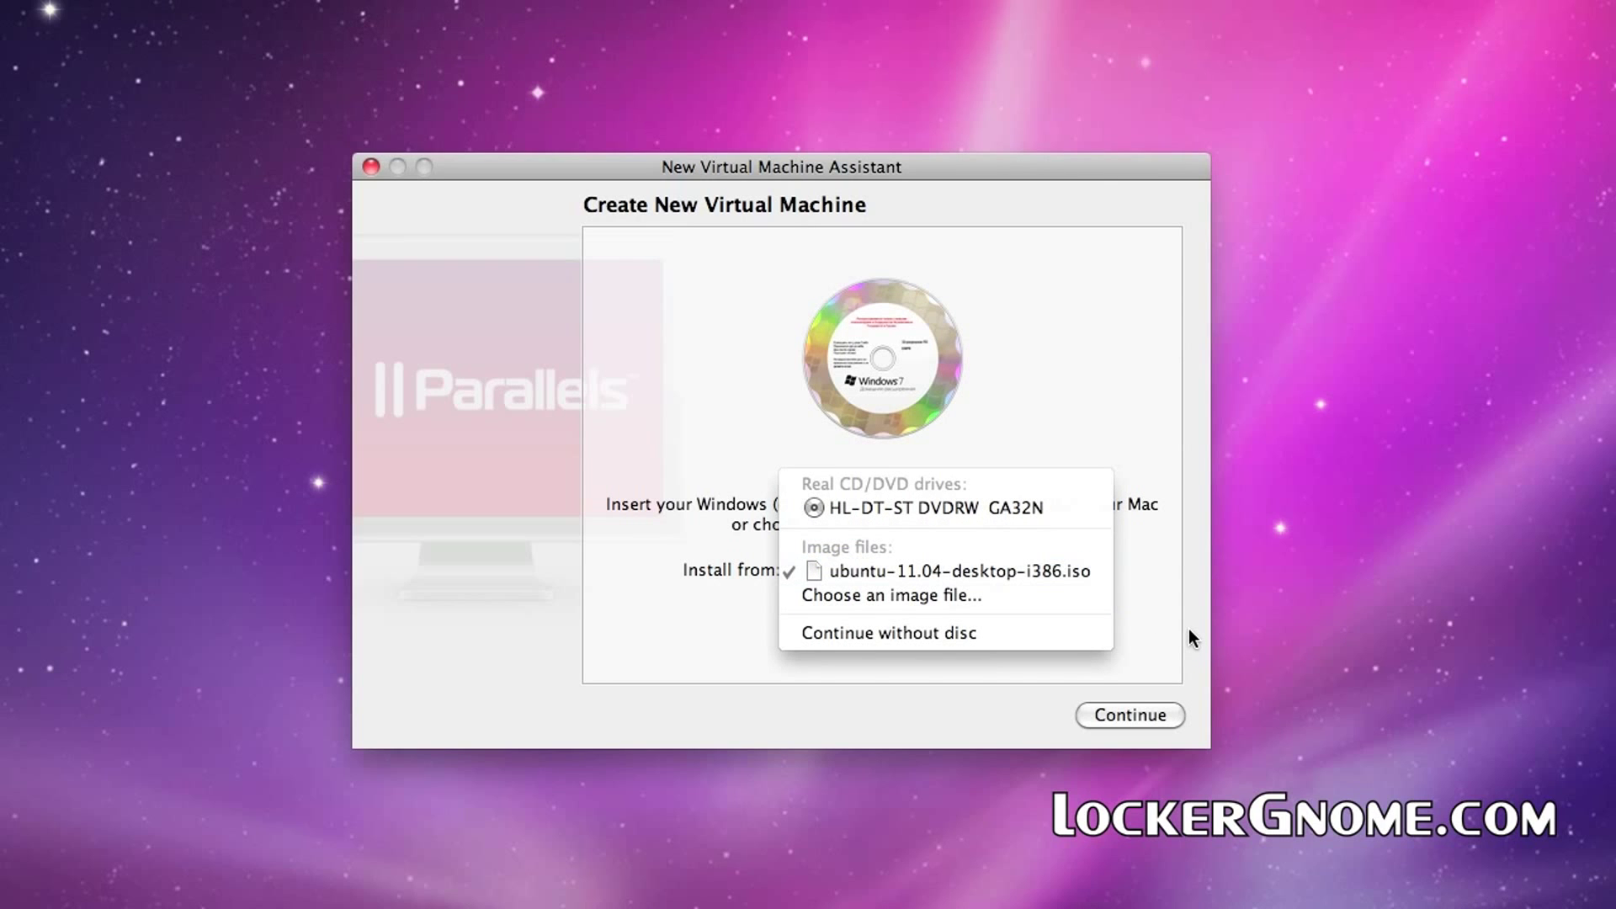
left_click(1160, 591)
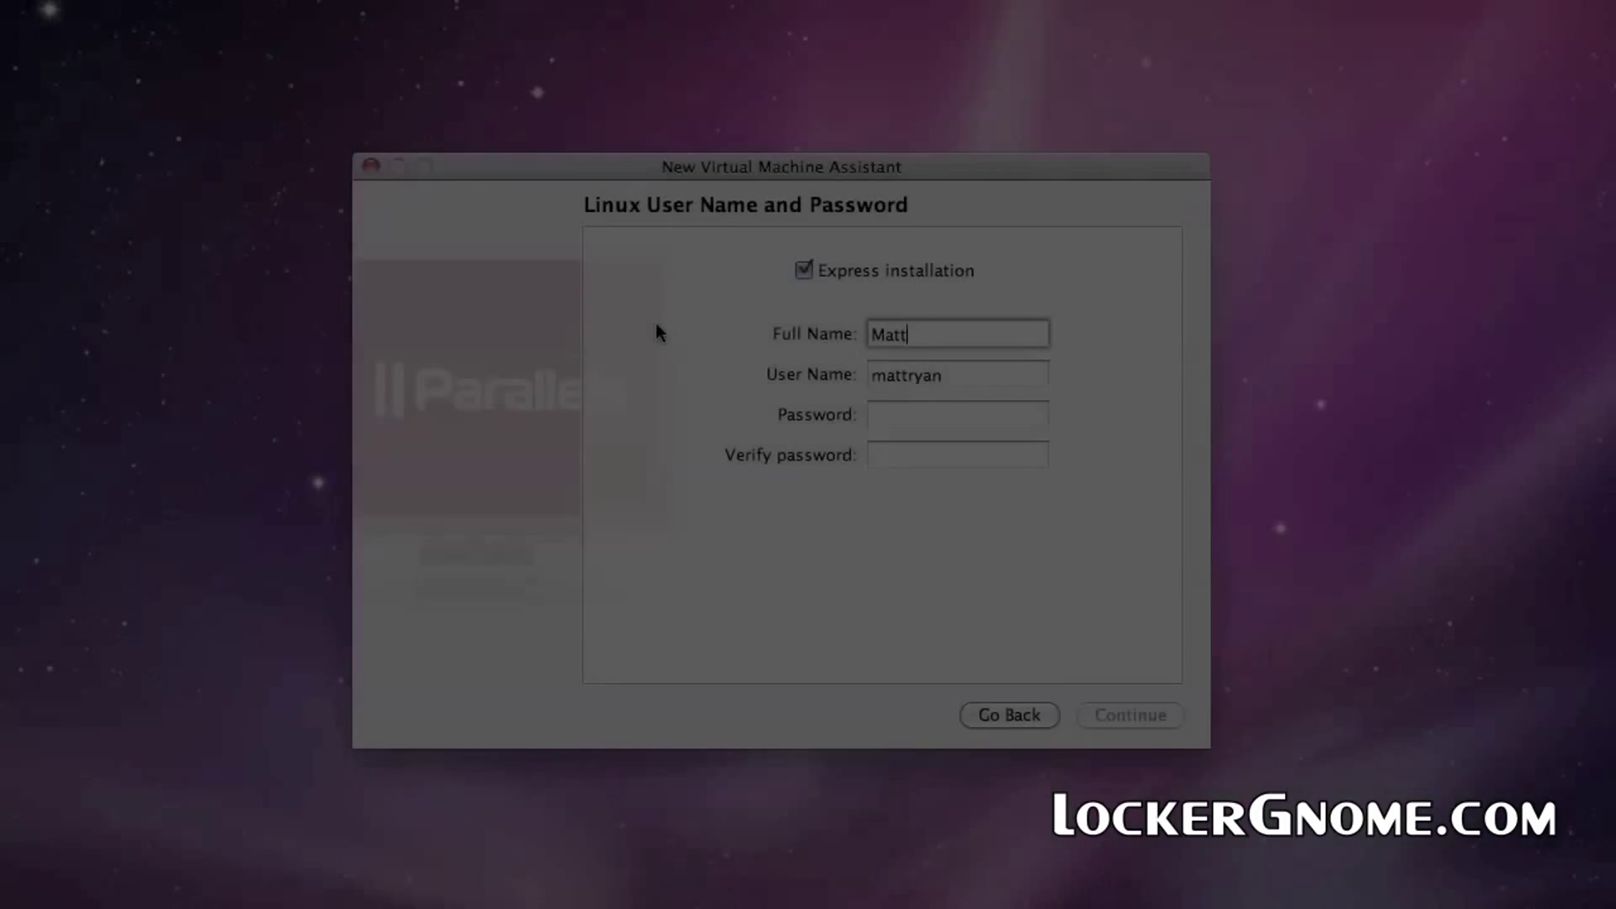
- Enter the user's full name and a six-character password, then dismiss the weak-password warning
type("yan")
key("Tab")
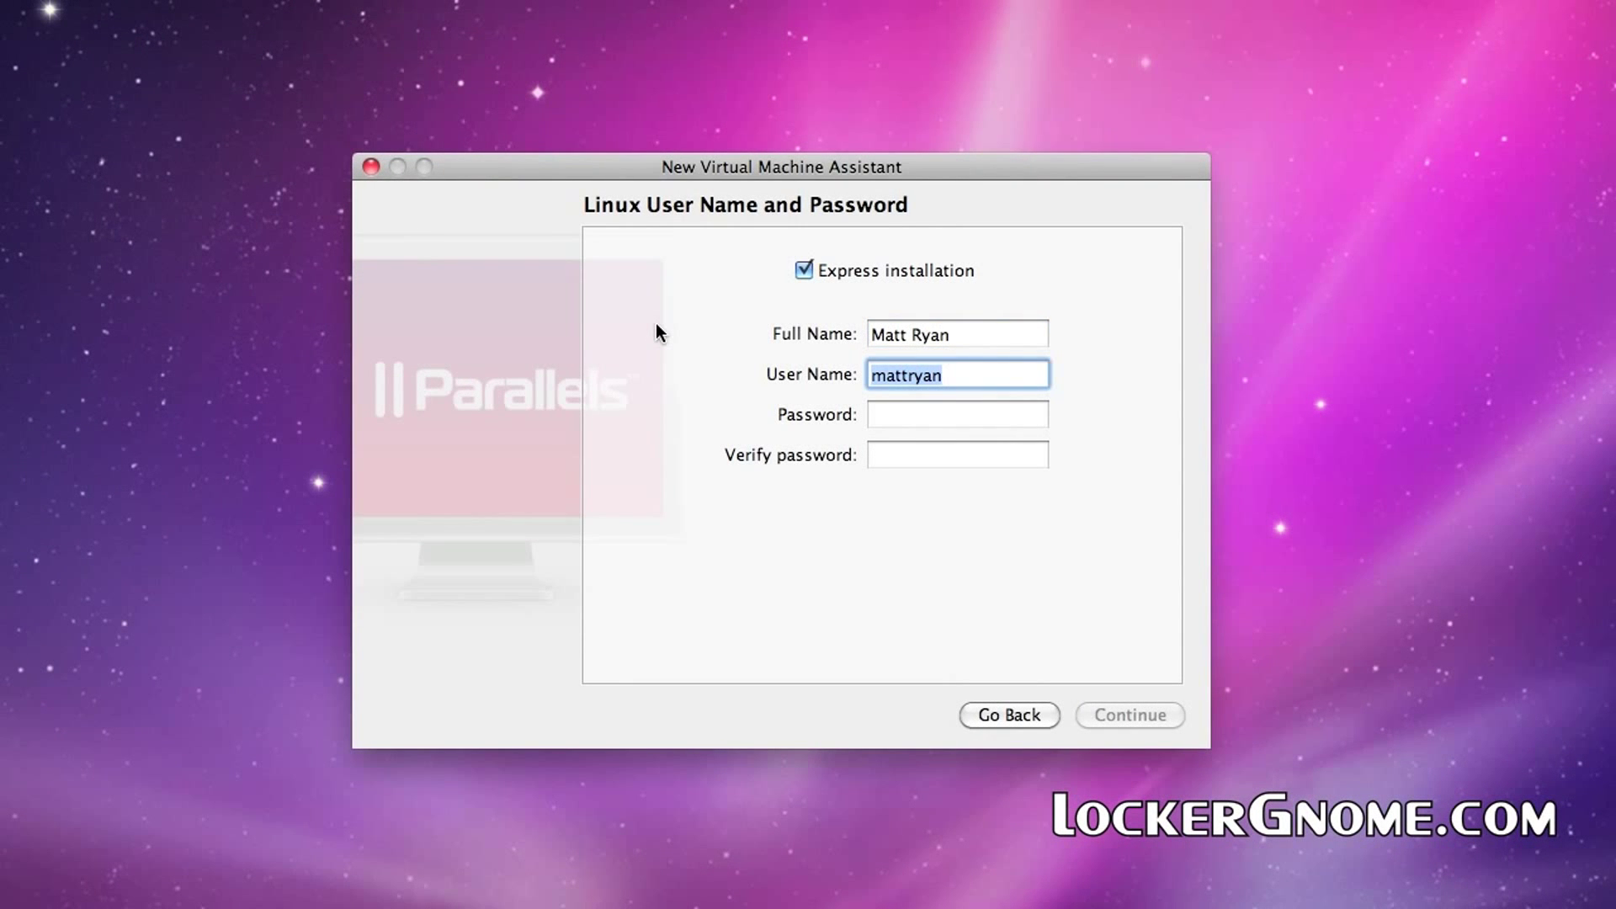
key("Tab")
type("•••••")
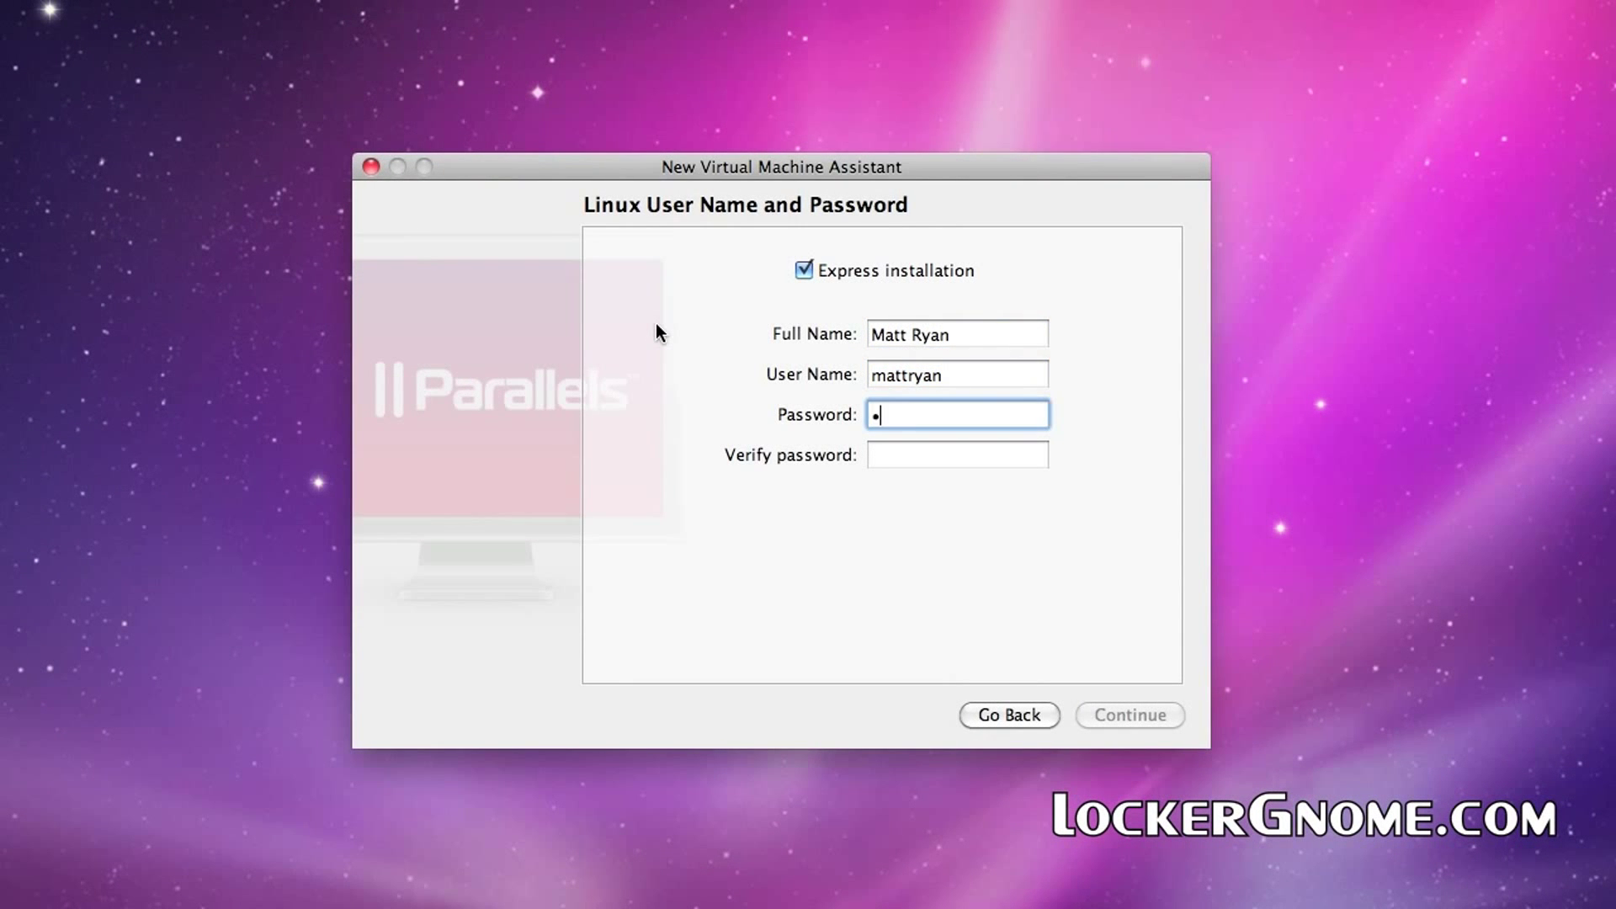
type("•")
key("Tab")
type("••••••")
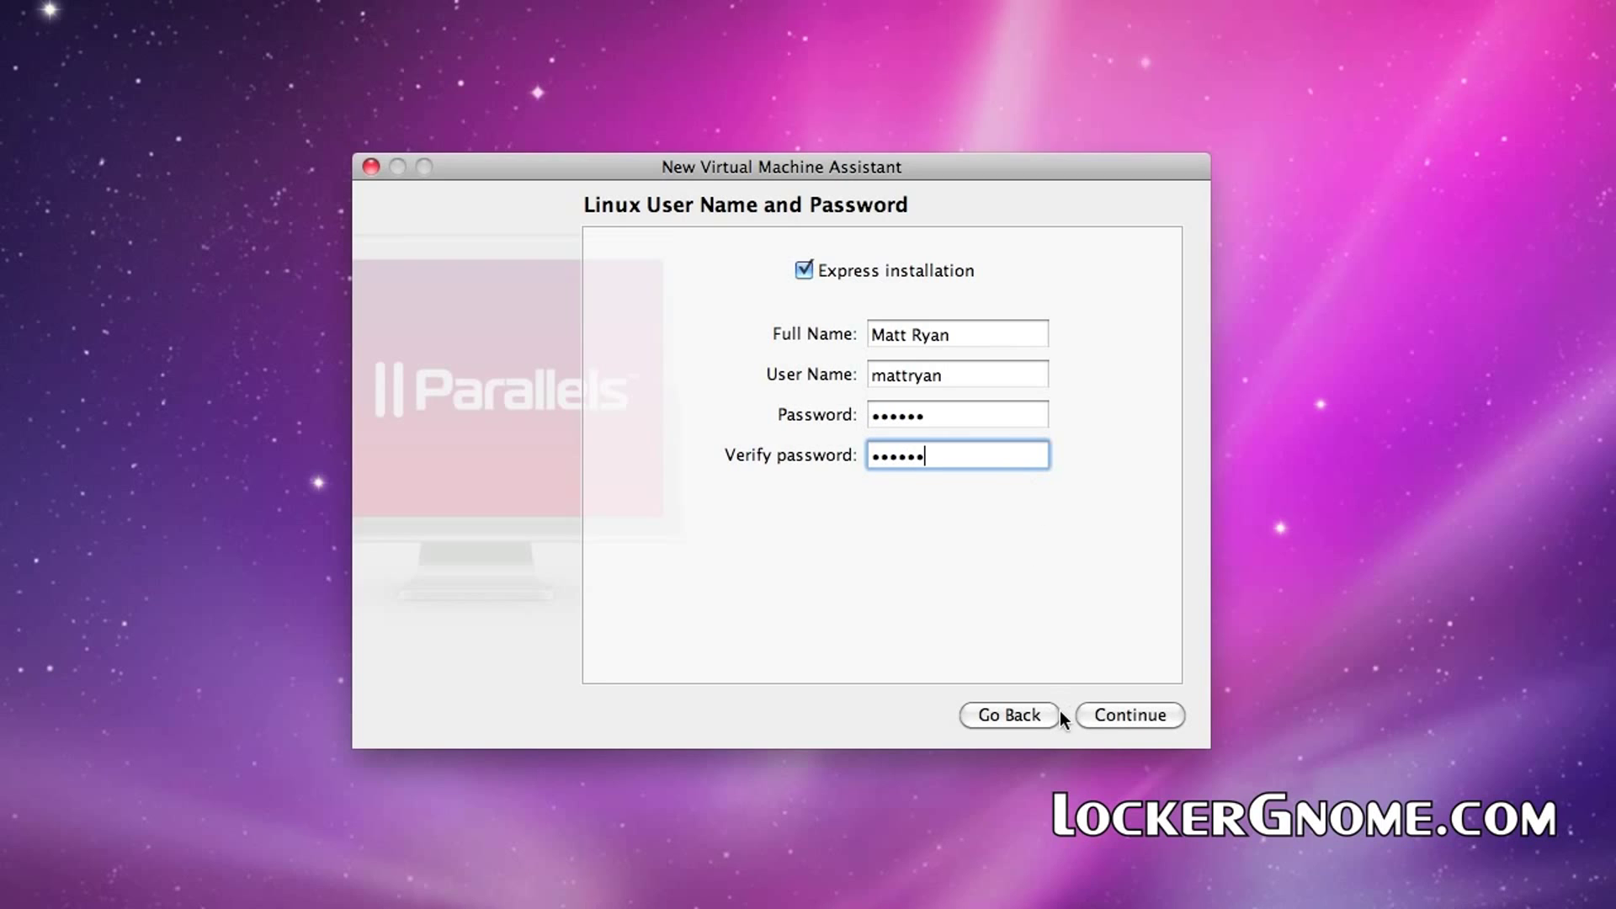
left_click(1128, 716)
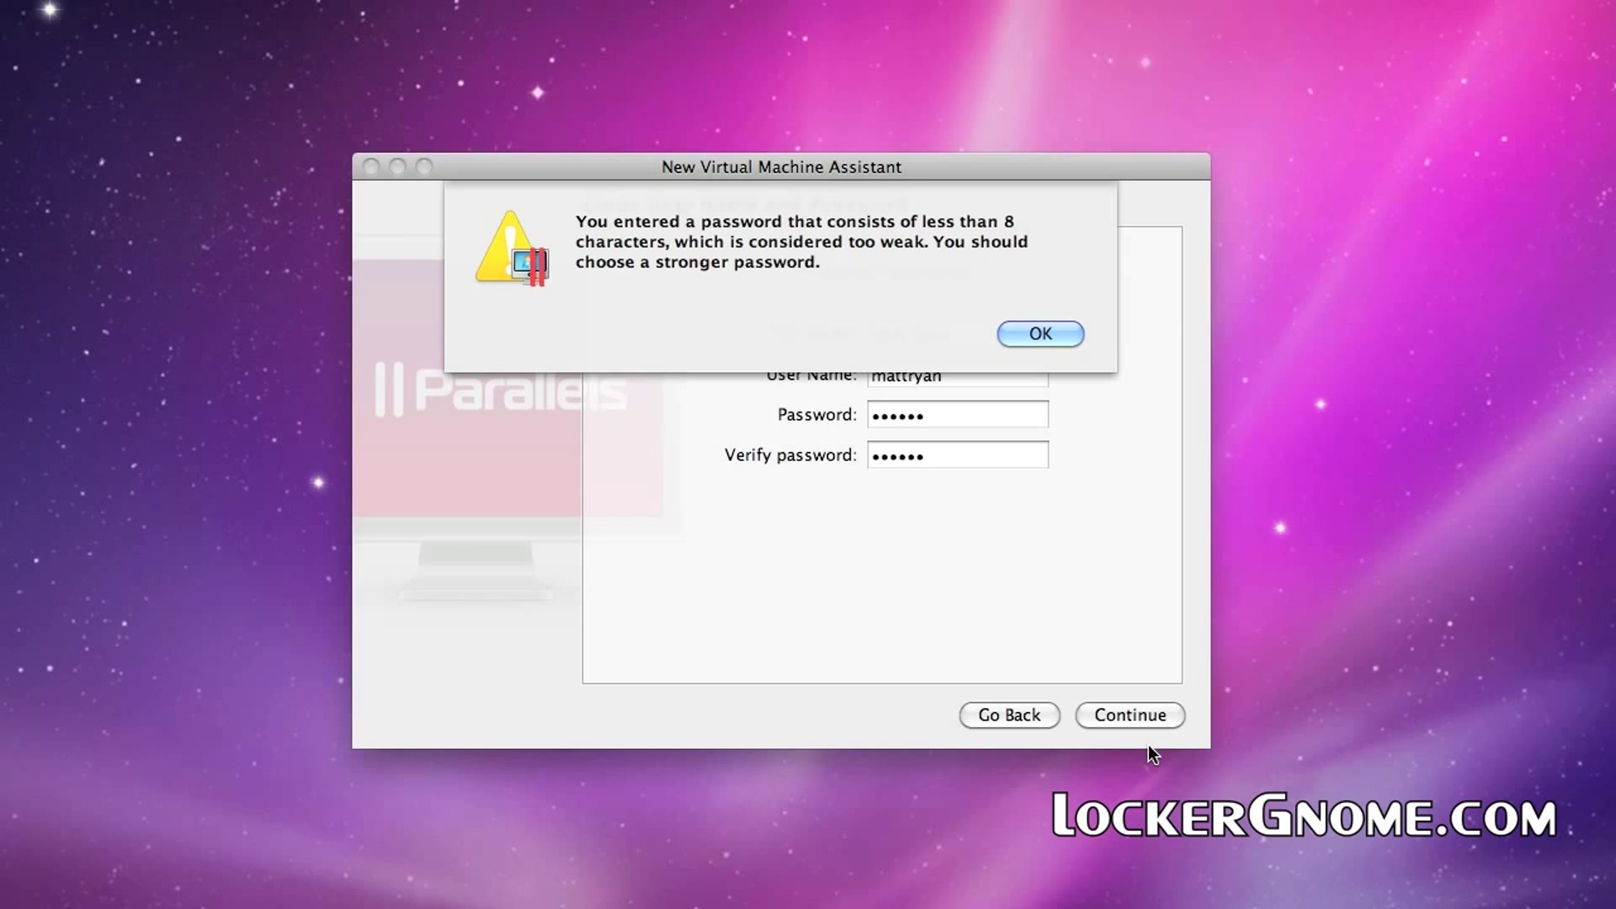
left_click(1041, 334)
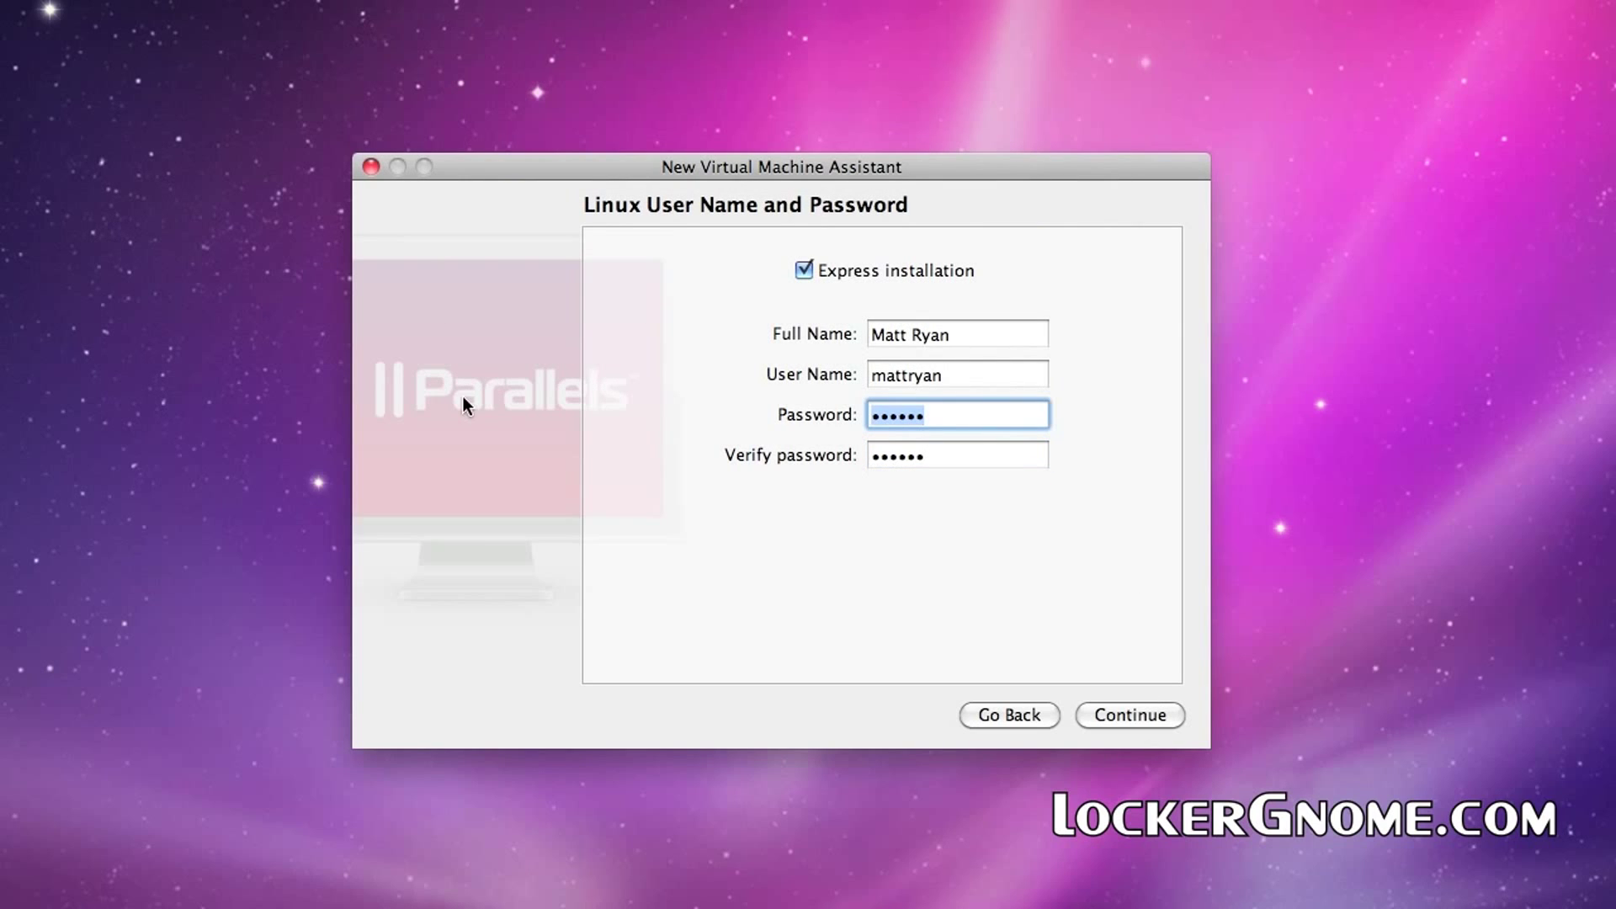
- Enter and verify a nine-character password, then proceed to Name and Location
type("•••••••••")
key("Tab")
type("•••••••••")
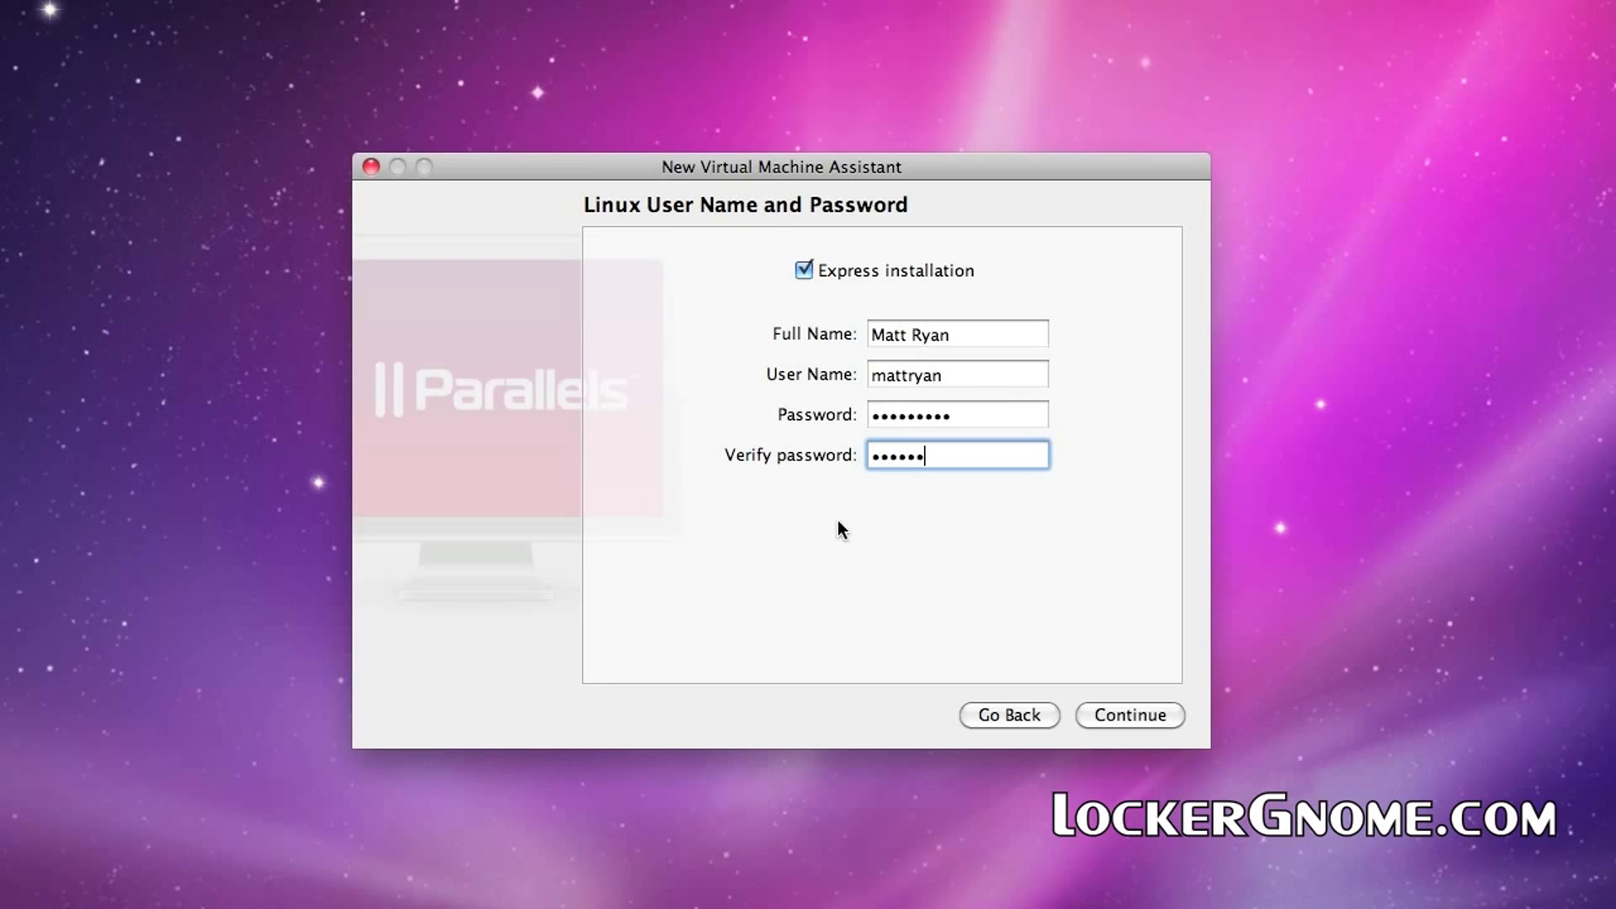
left_click(1128, 715)
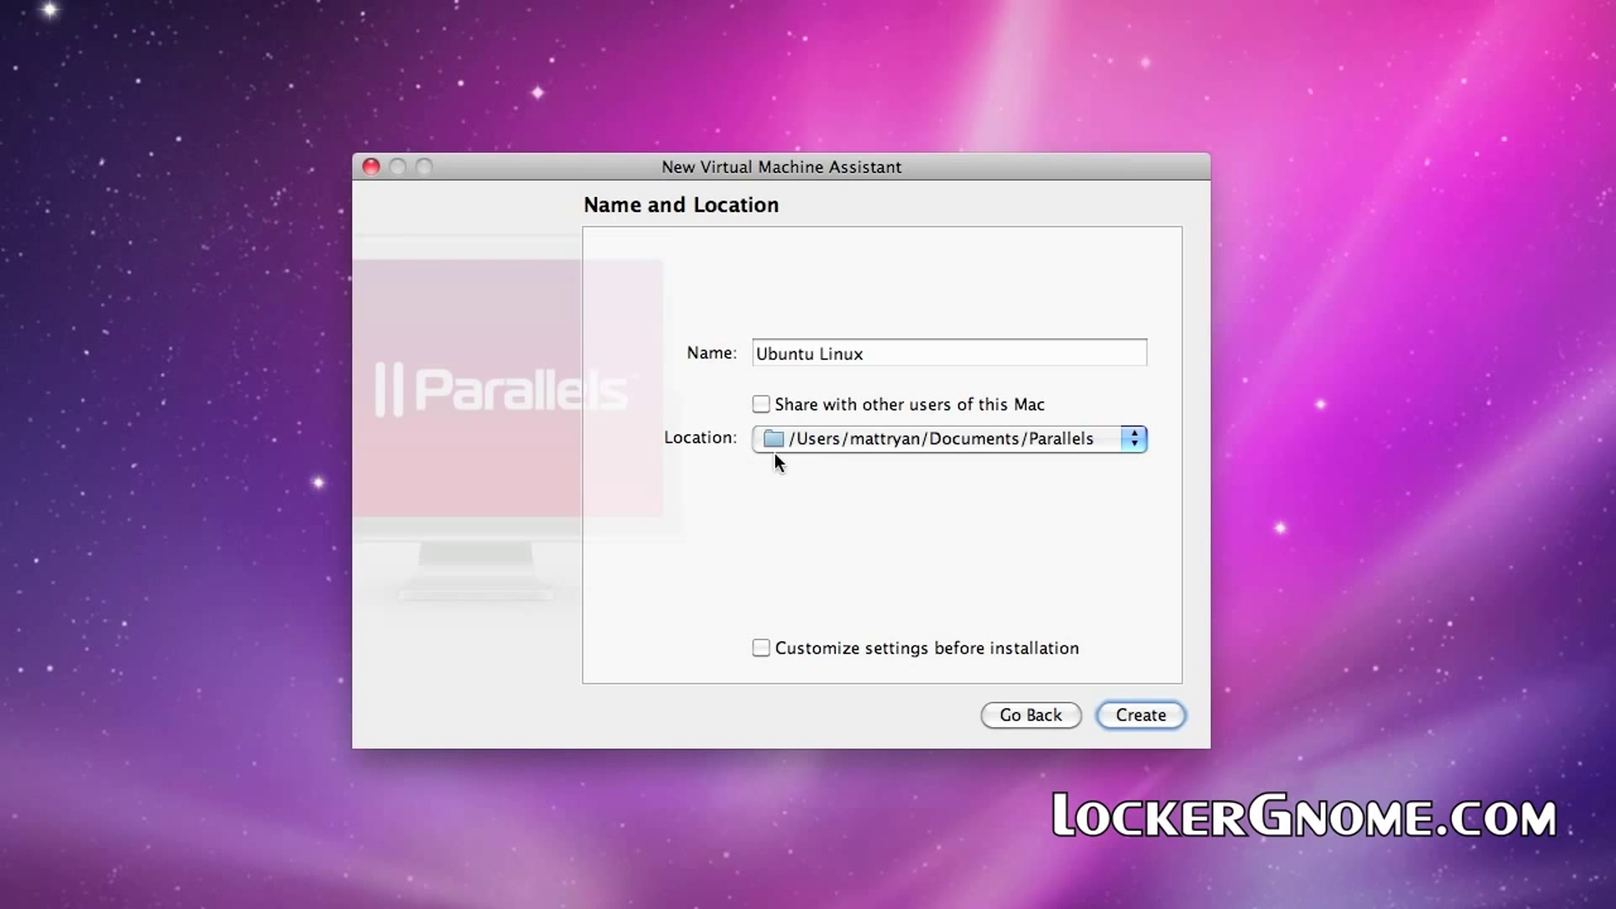
- Share the Ubuntu Linux machine with other users of this Mac and create it
left_click(761, 404)
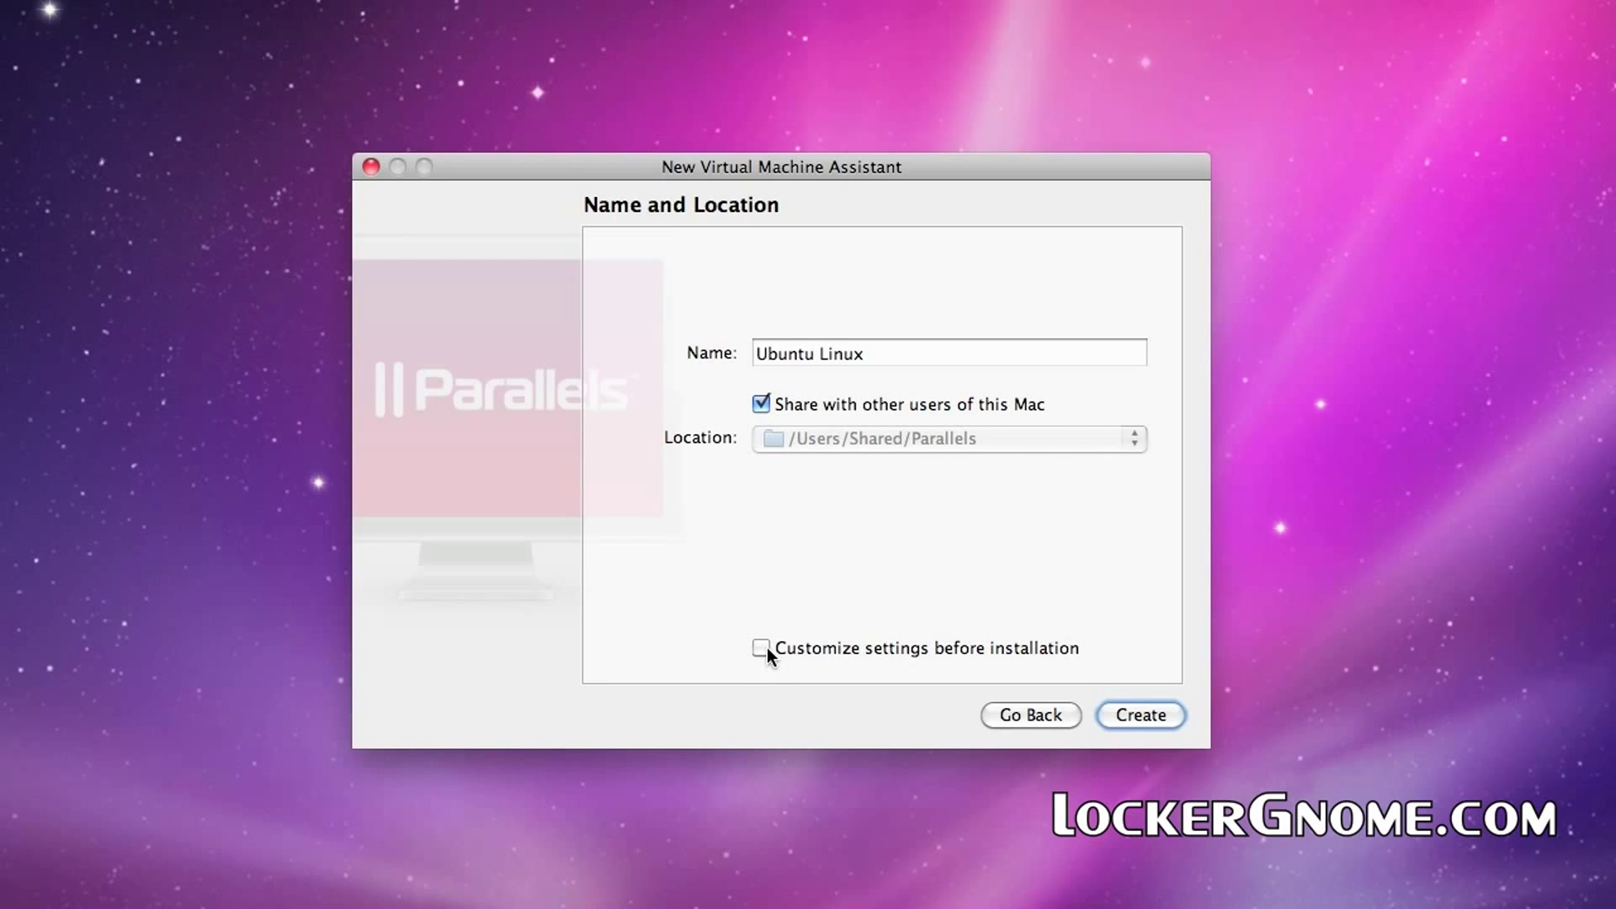
left_click(1148, 714)
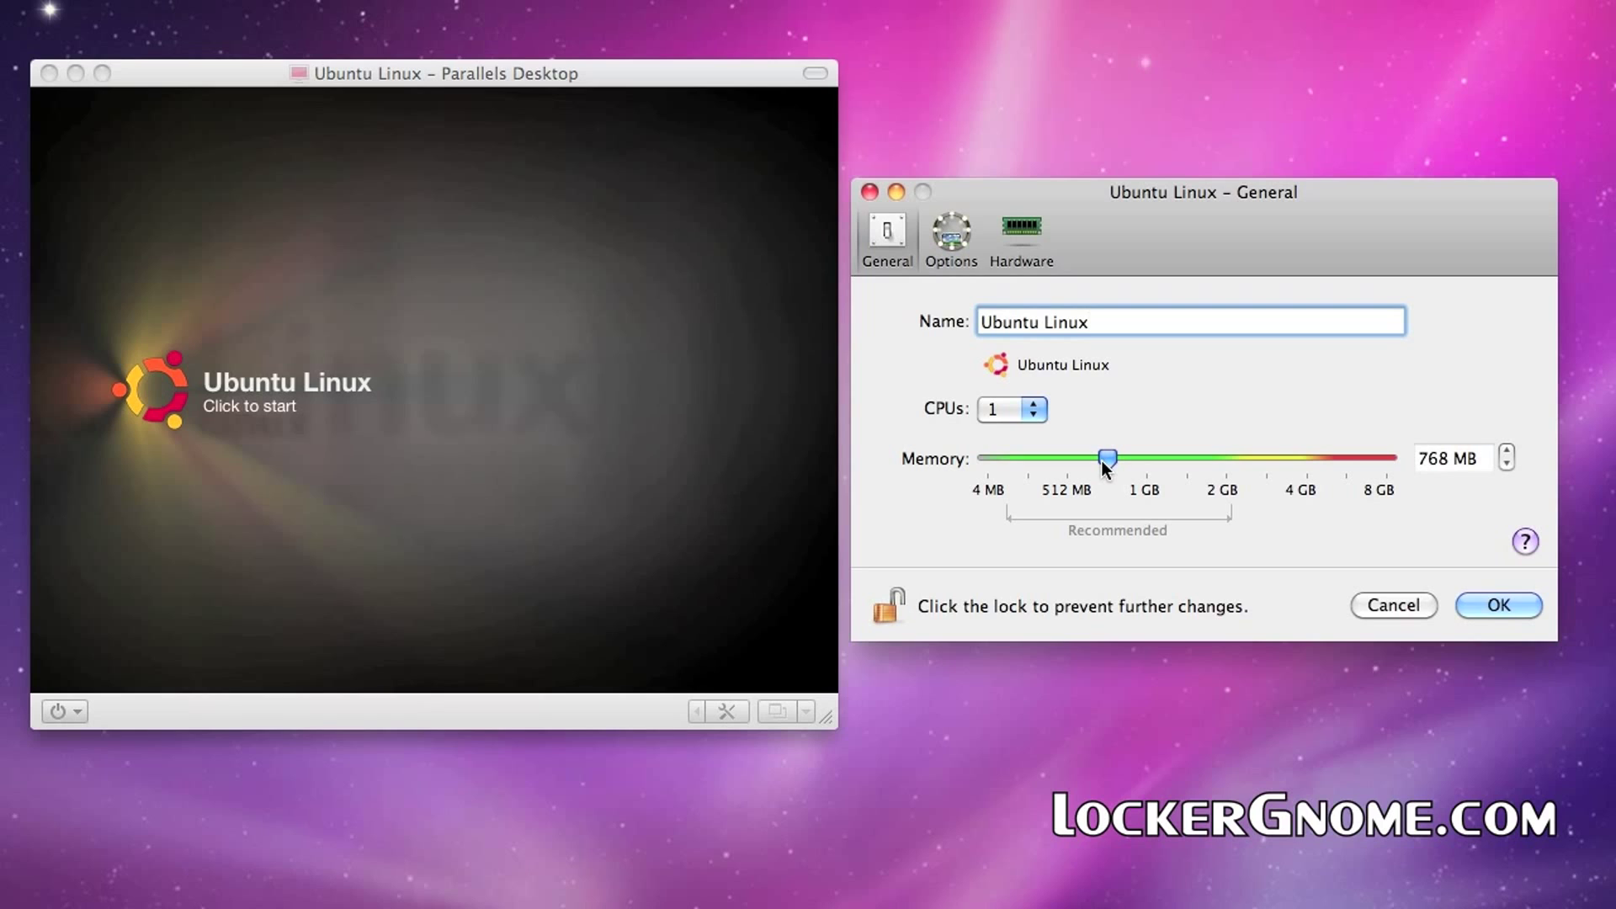
- Keep 1 CPU, raise memory to 912 MB, and show the Options settings
left_click(1035, 413)
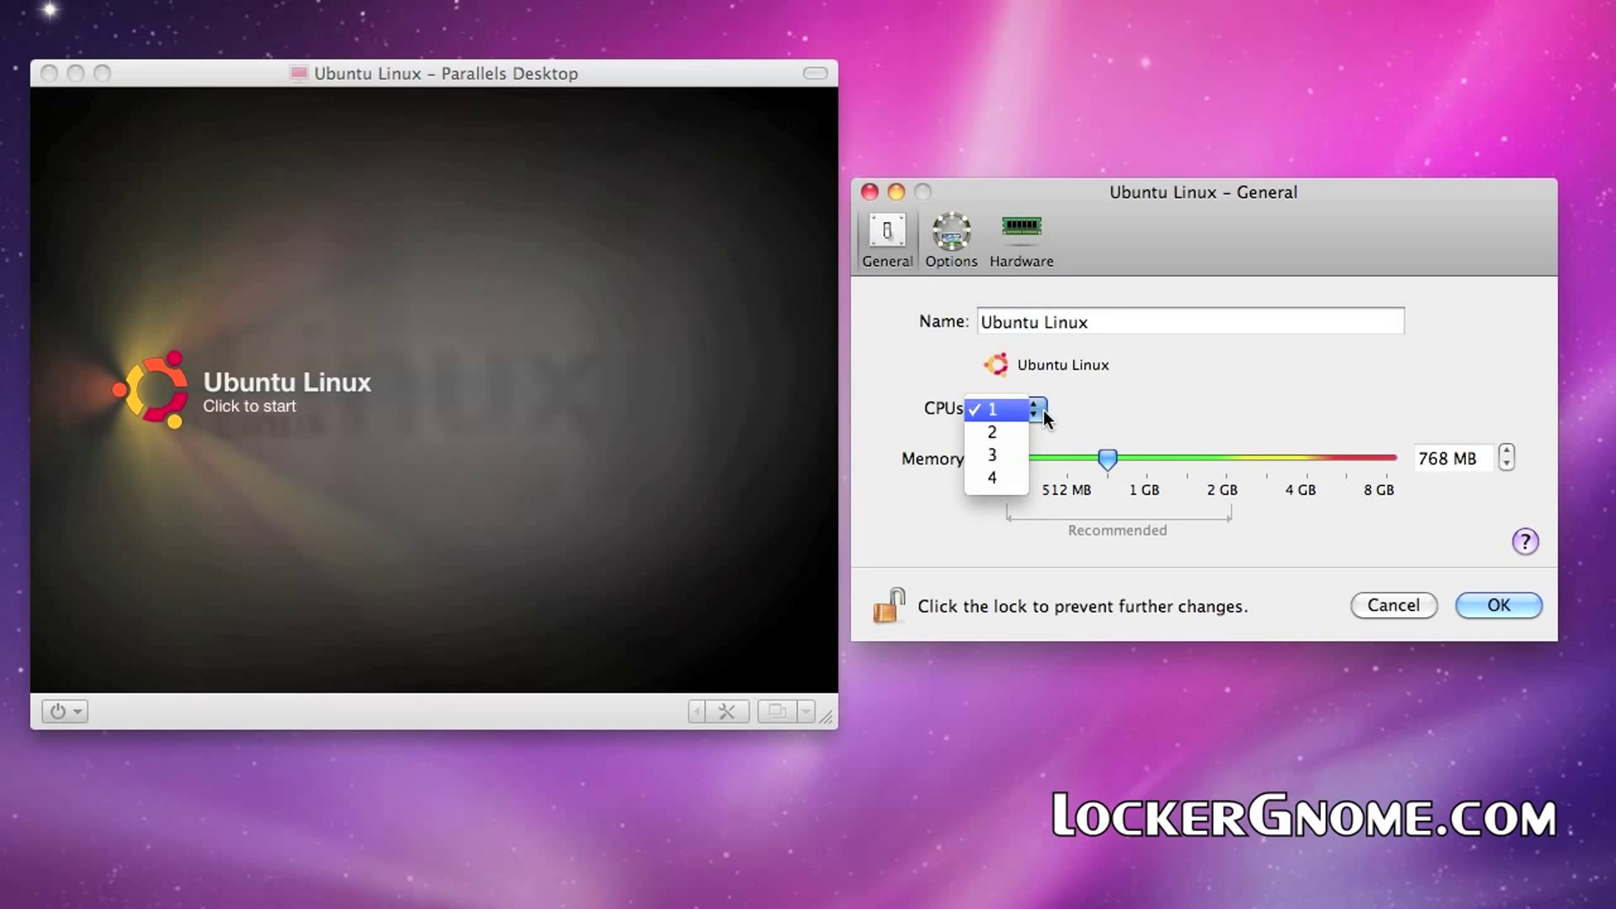
left_click(1121, 408)
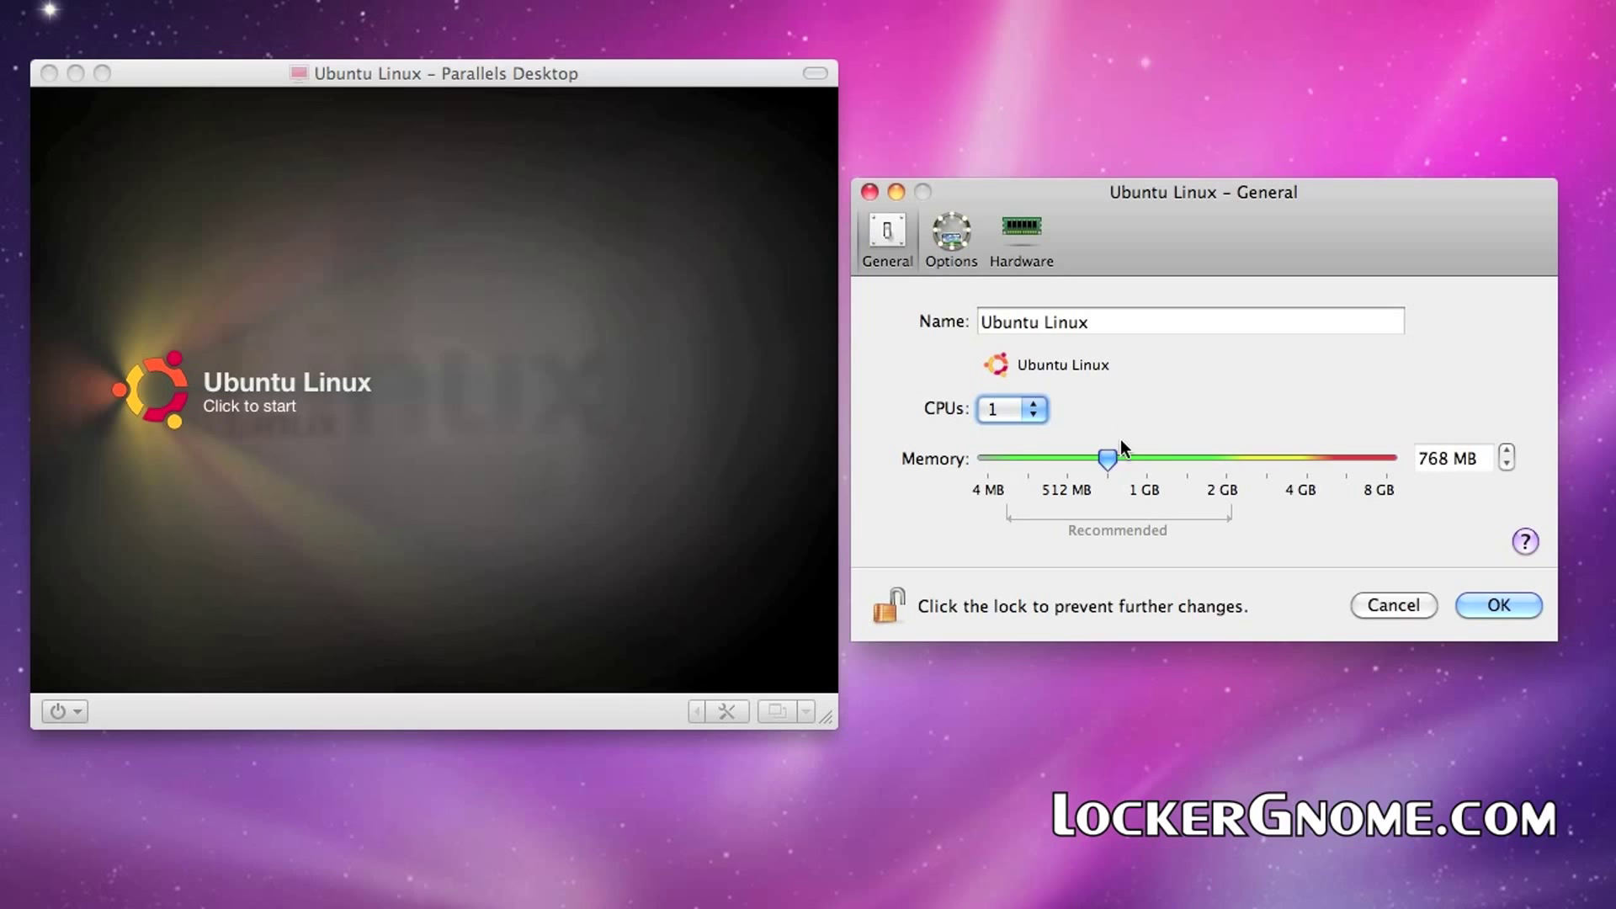
left_click_drag(1108, 458, 1148, 460)
left_click(933, 249)
left_click_drag(1129, 221, 988, 209)
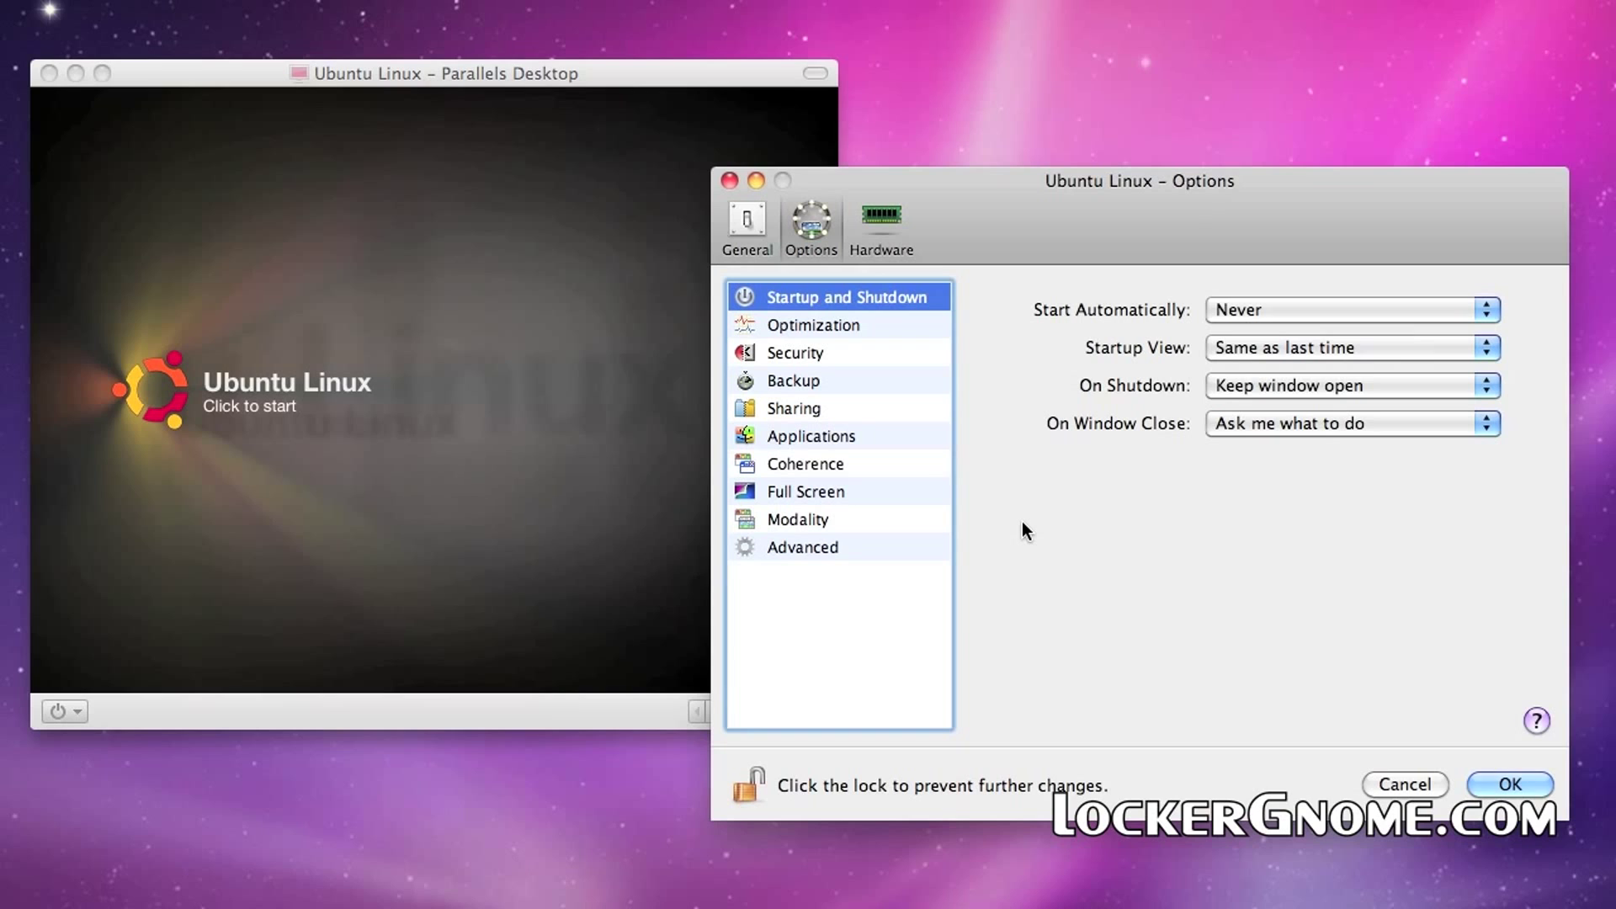
- Review the Optimization, Security, Full Screen and Applications option pages, ending on Sharing
left_click(835, 331)
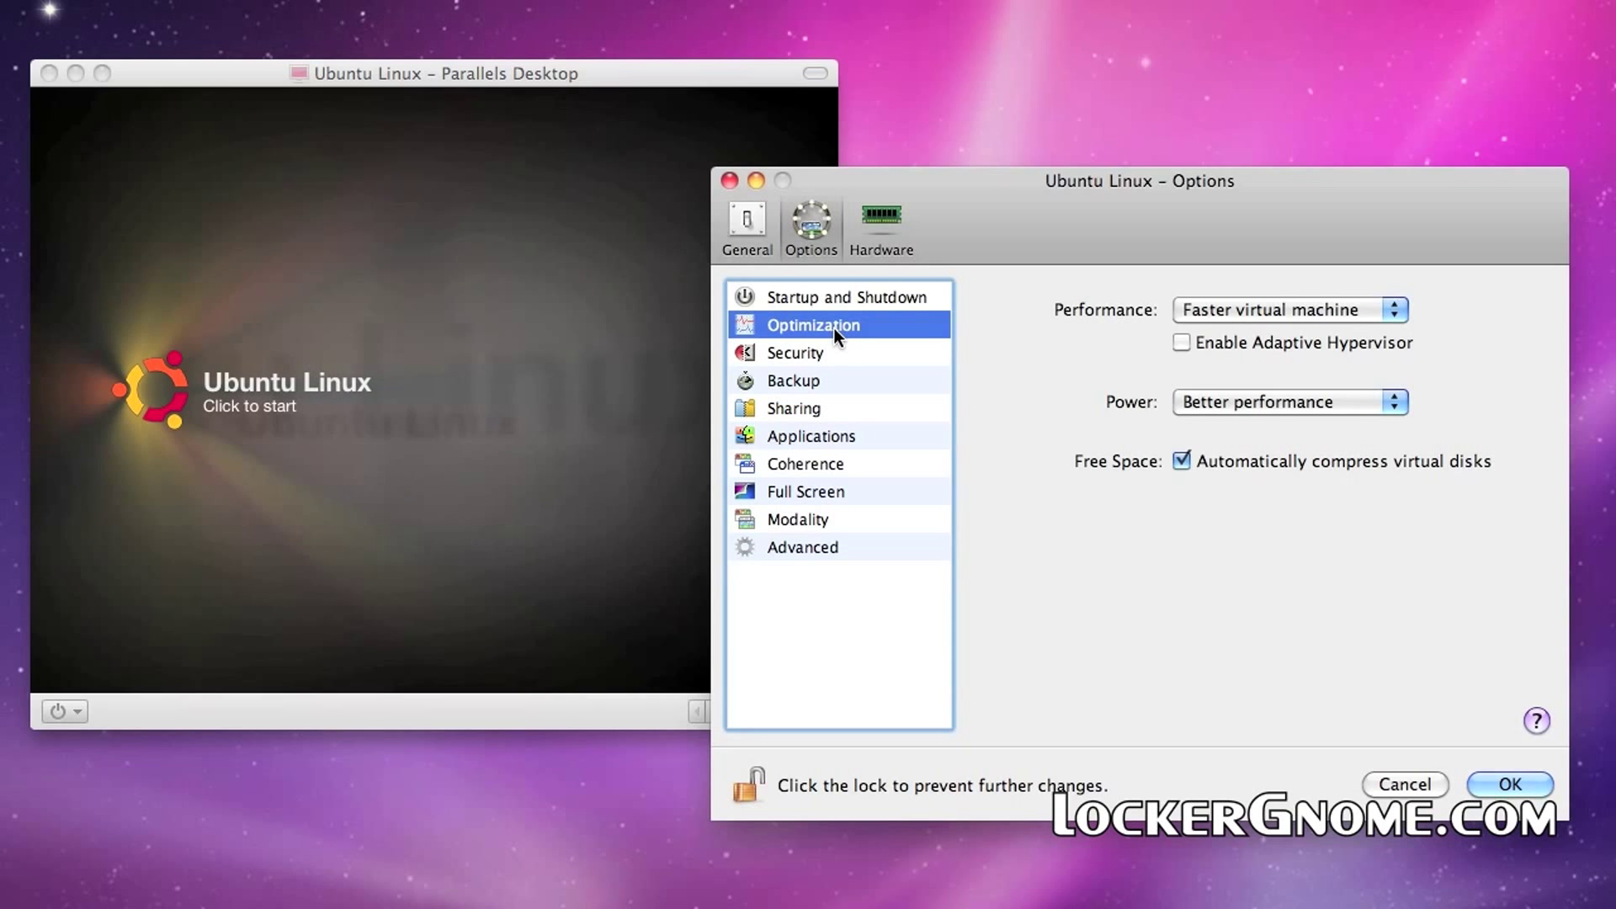
left_click(815, 352)
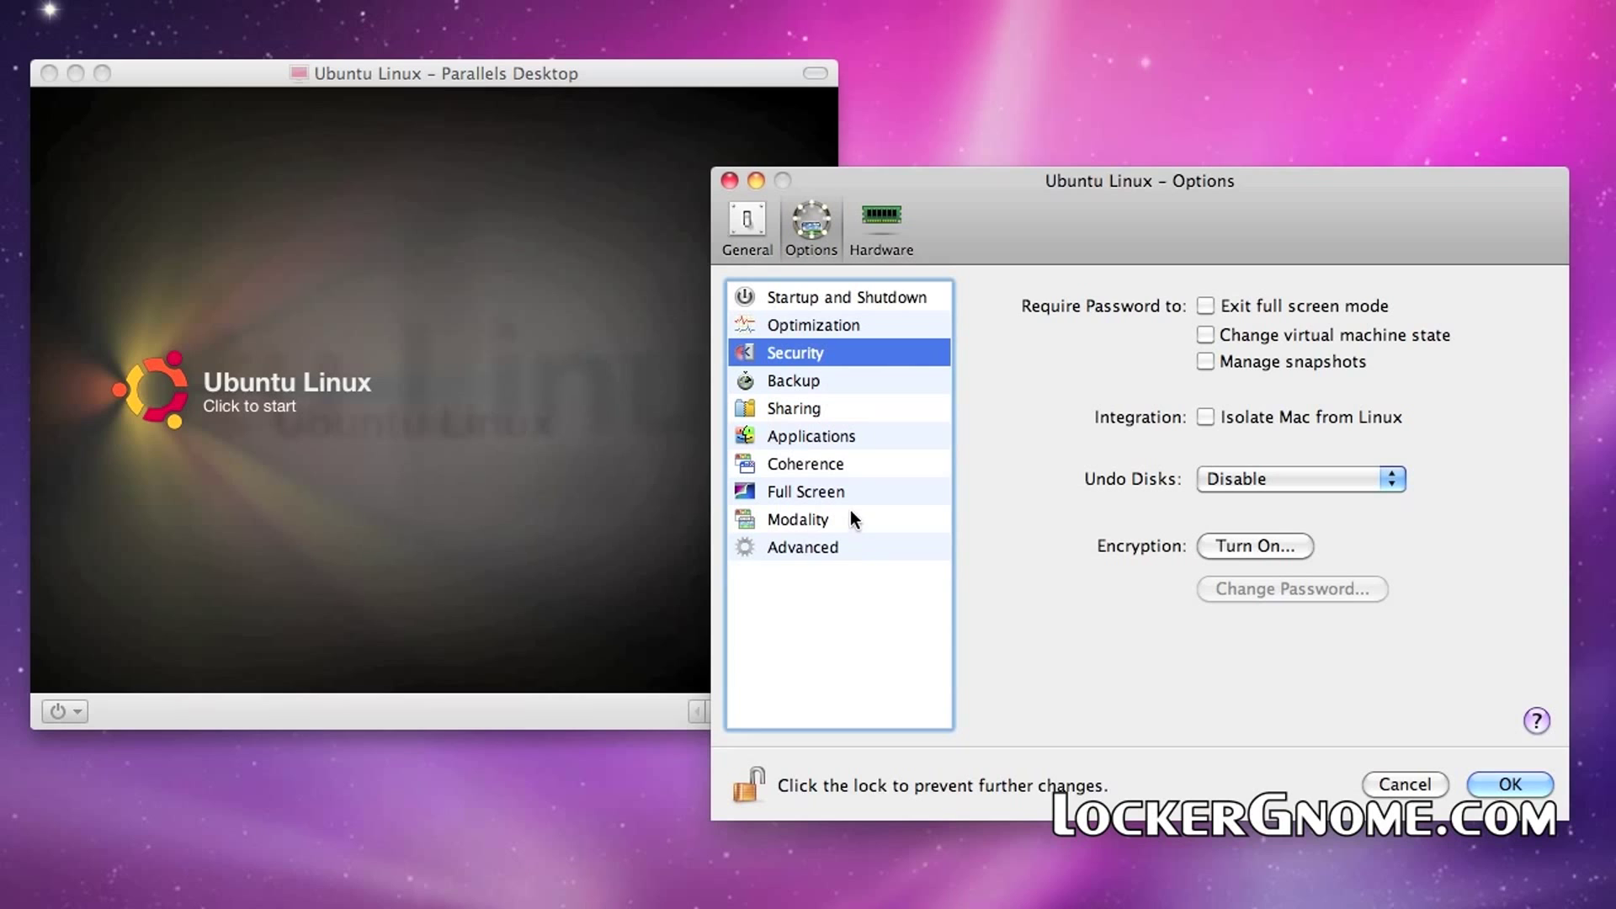
left_click(833, 498)
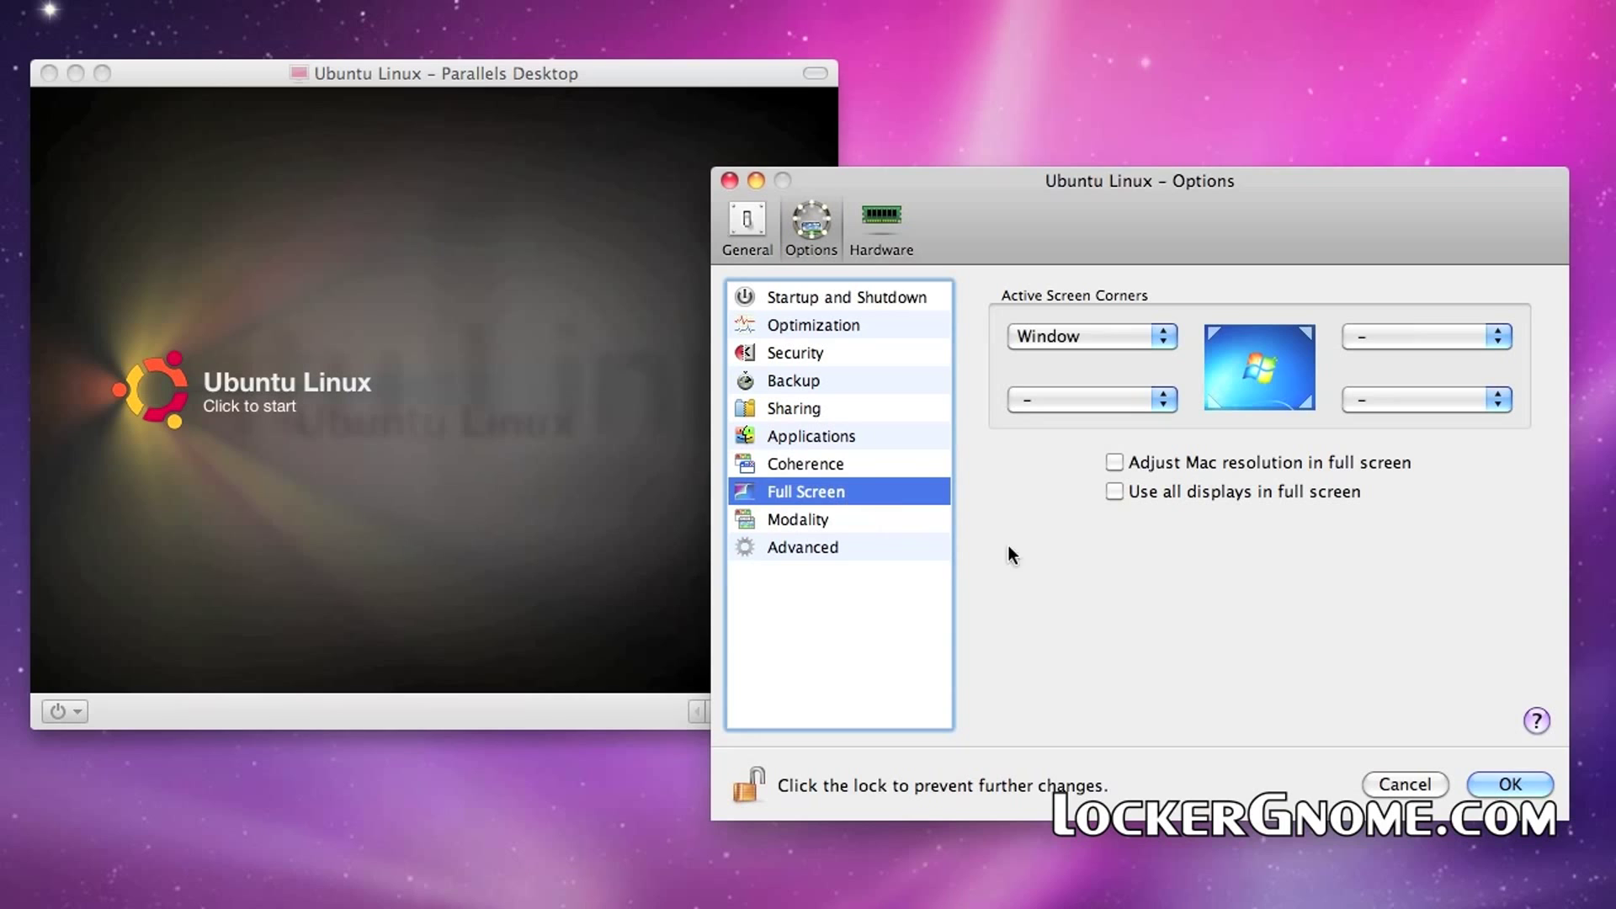
left_click(834, 444)
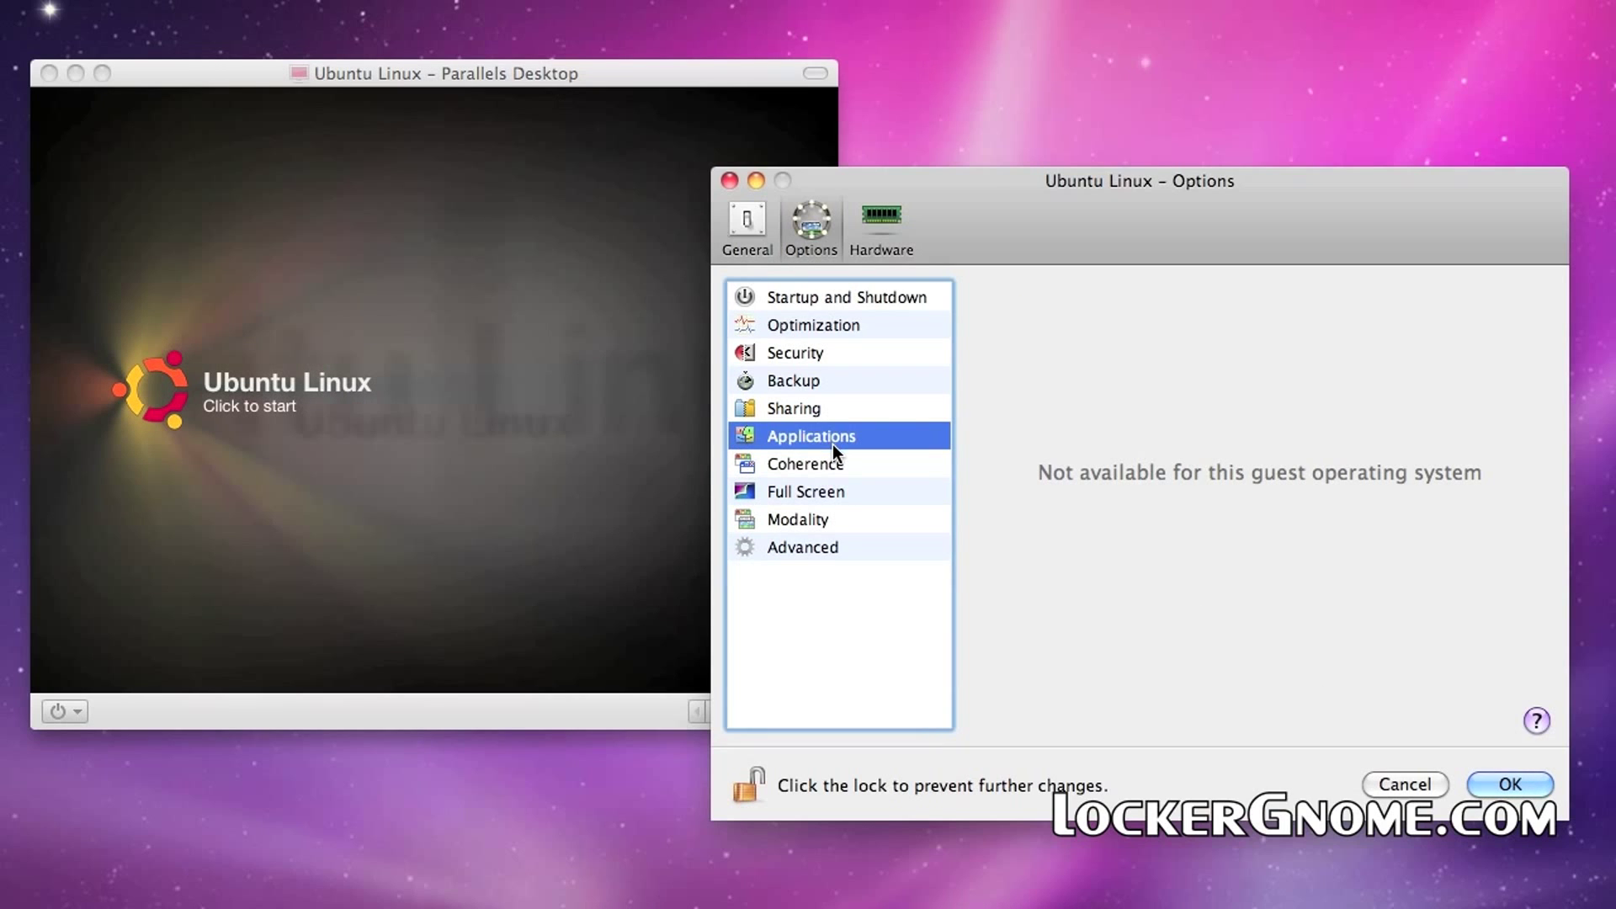
left_click(825, 411)
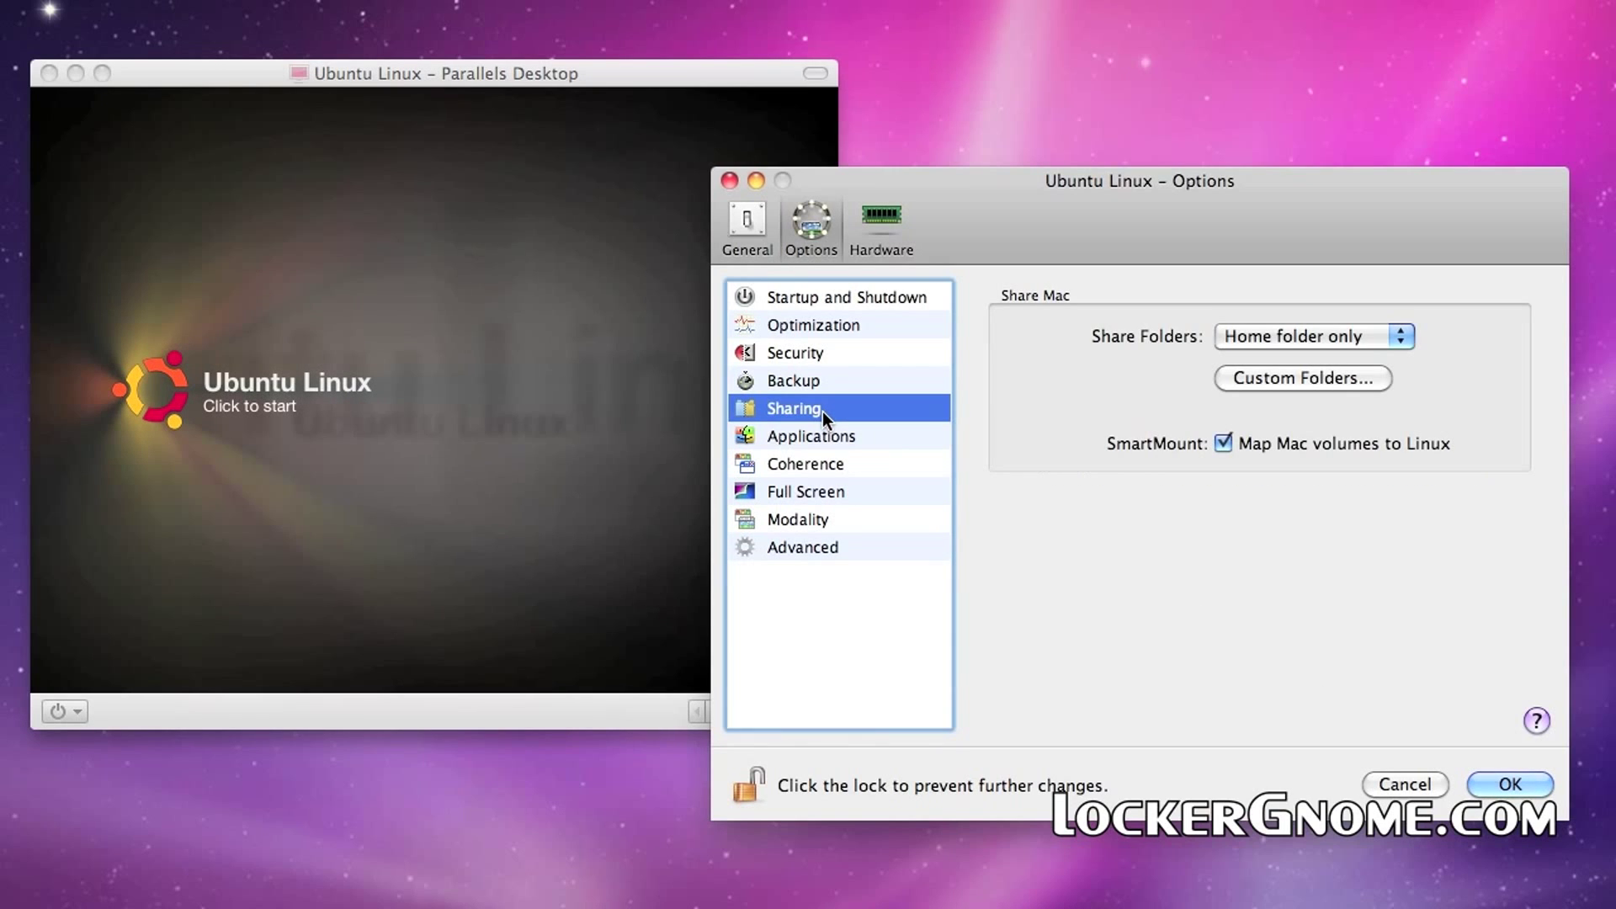
- Check the Hardware Video and CD/DVD 1 settings, leaving the disc image unchanged
left_click(855, 235)
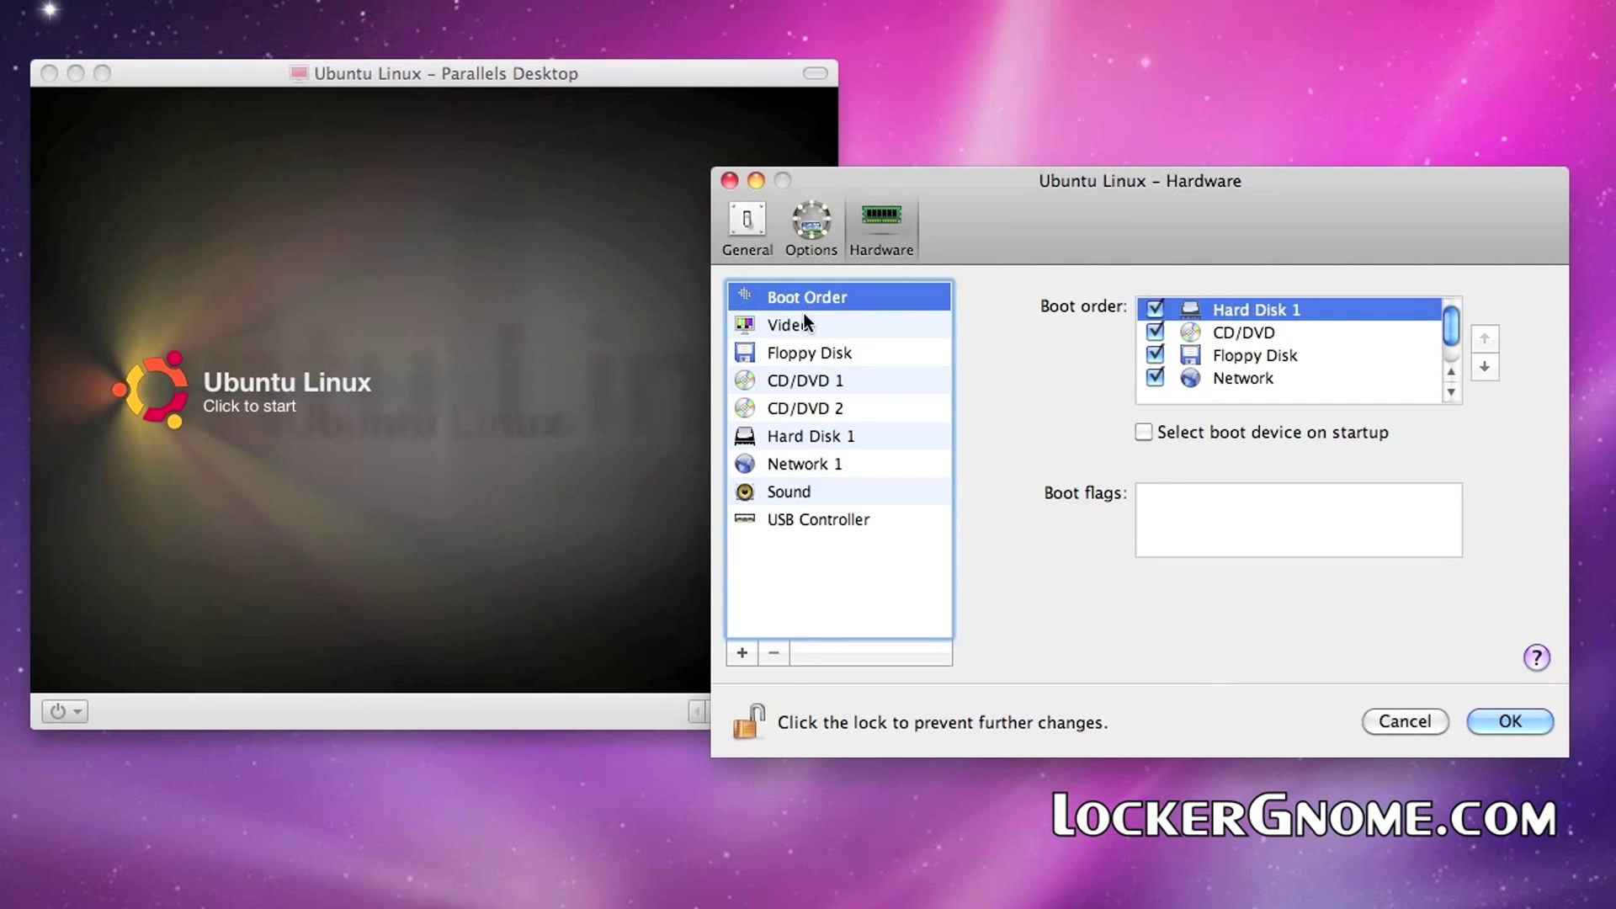
left_click(796, 330)
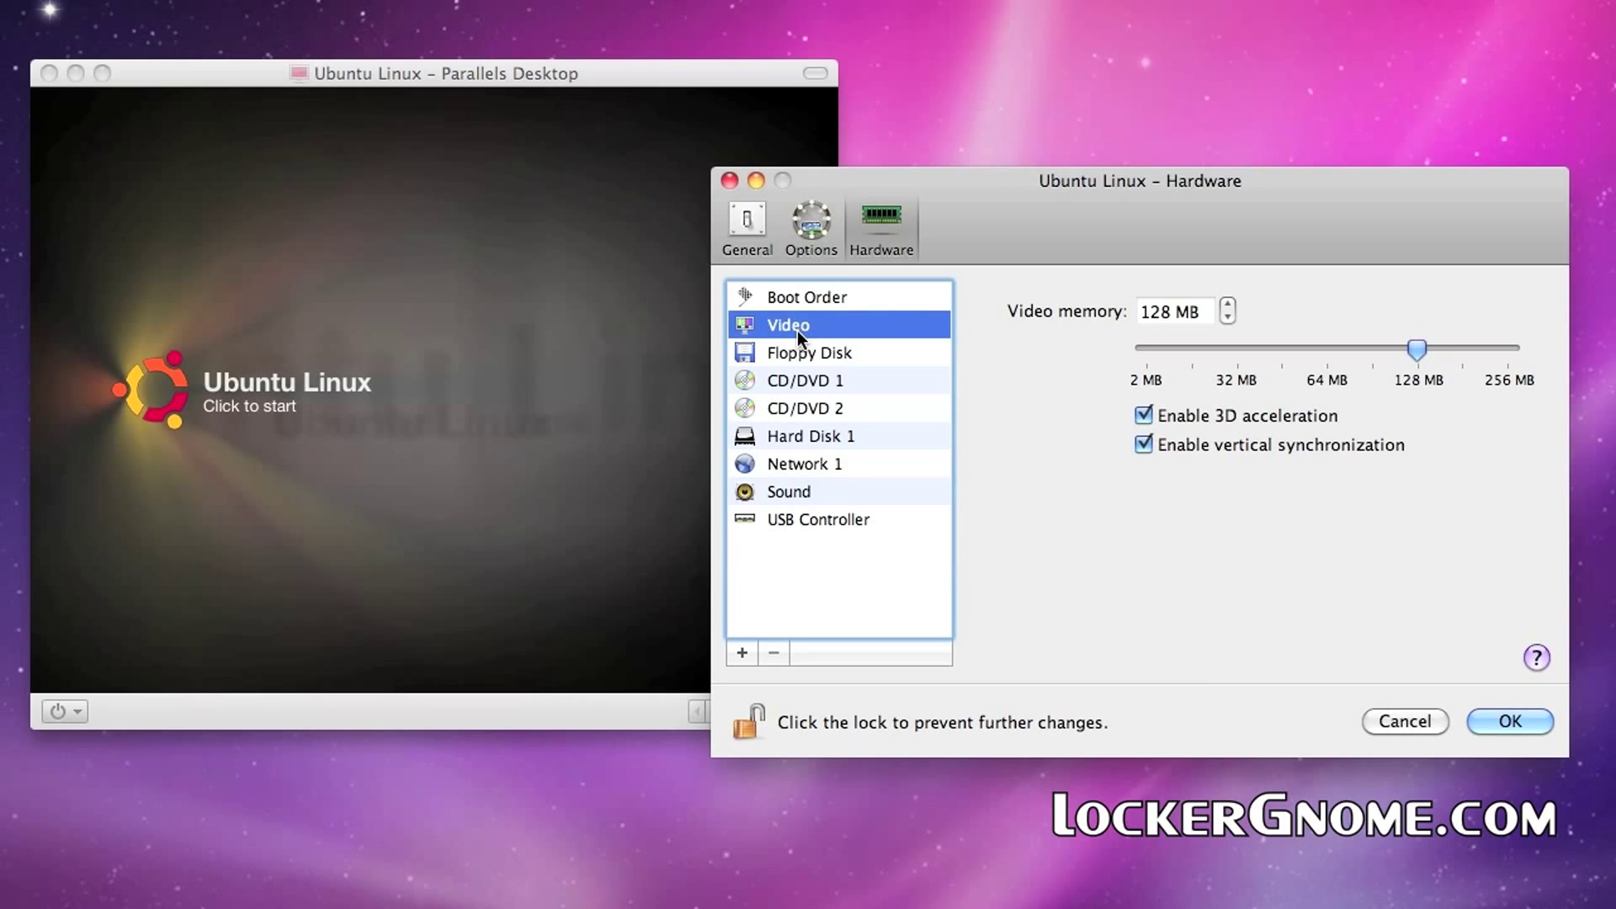
left_click(816, 382)
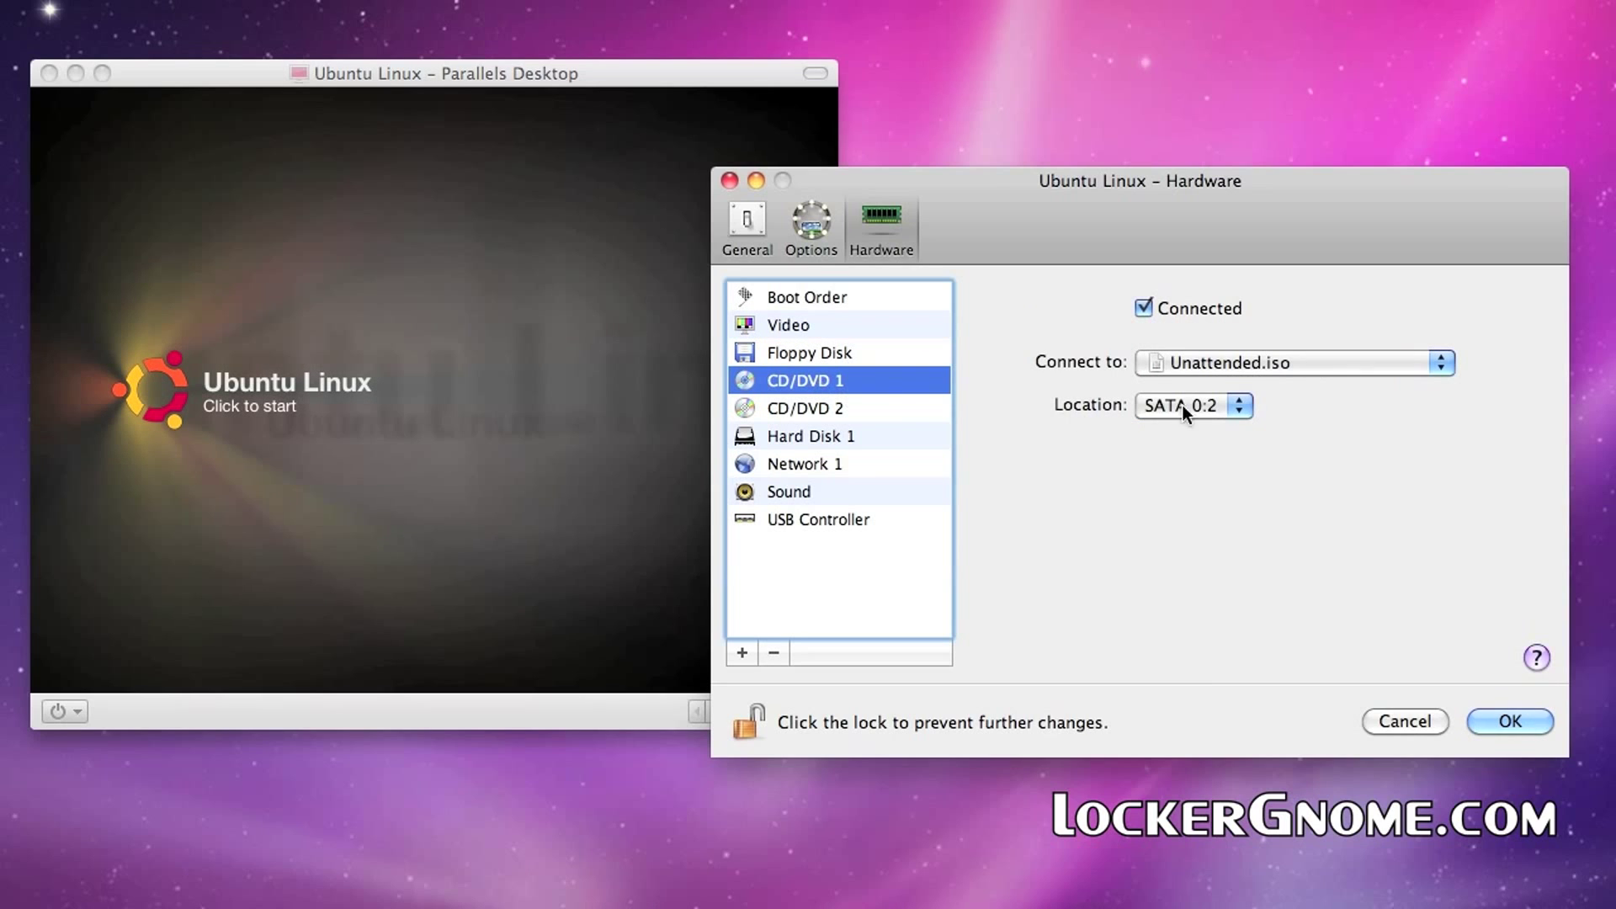
left_click(1337, 374)
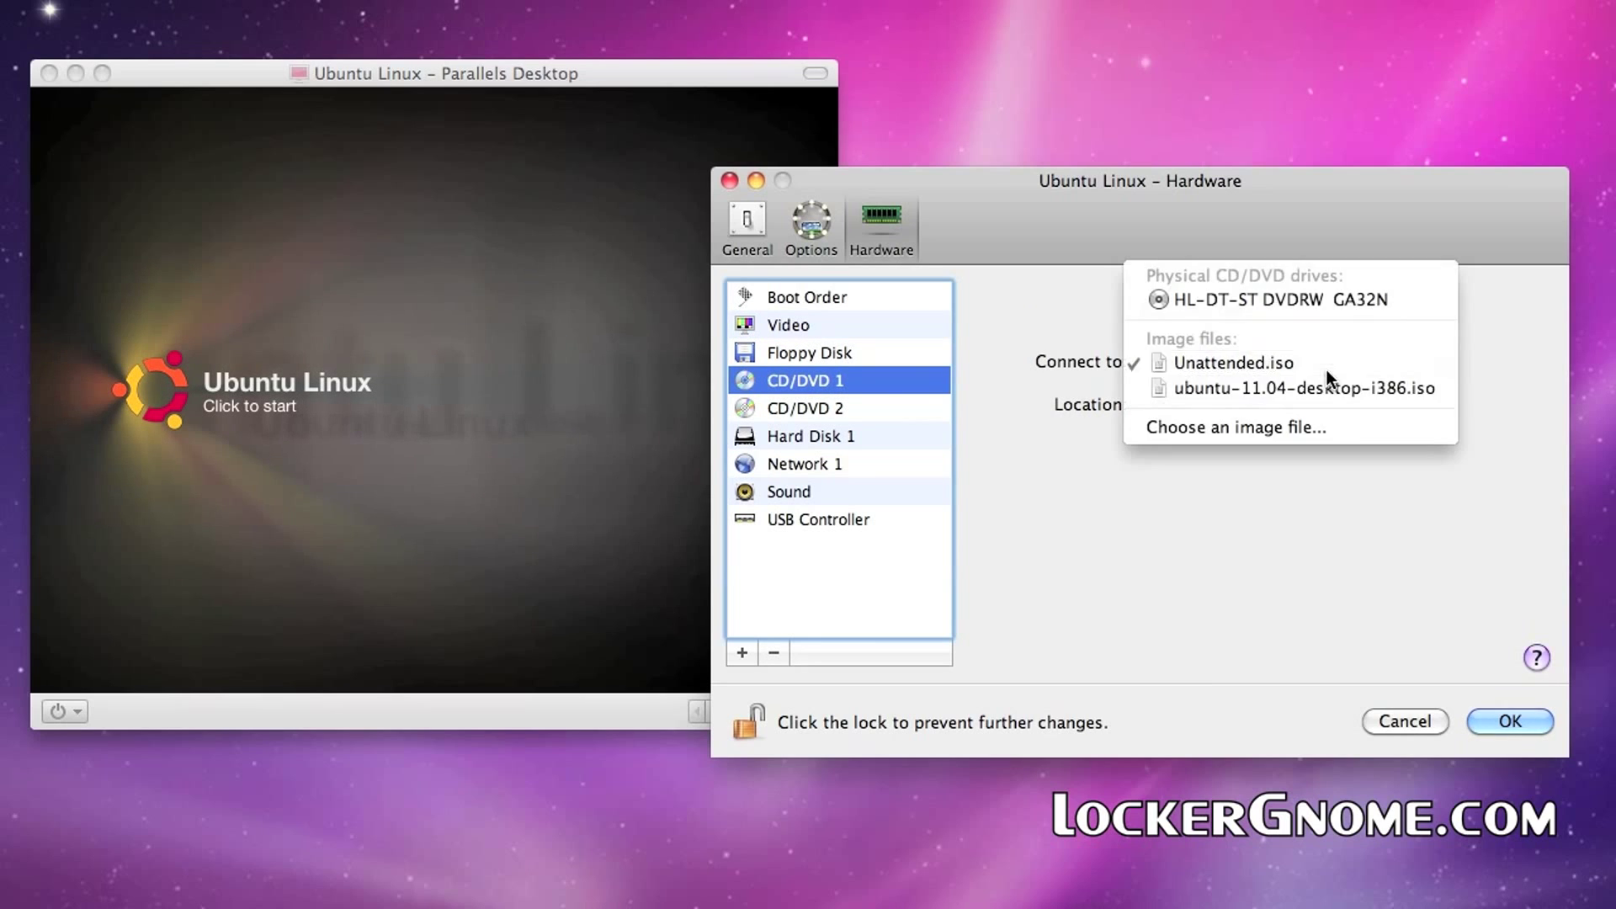
left_click(1516, 375)
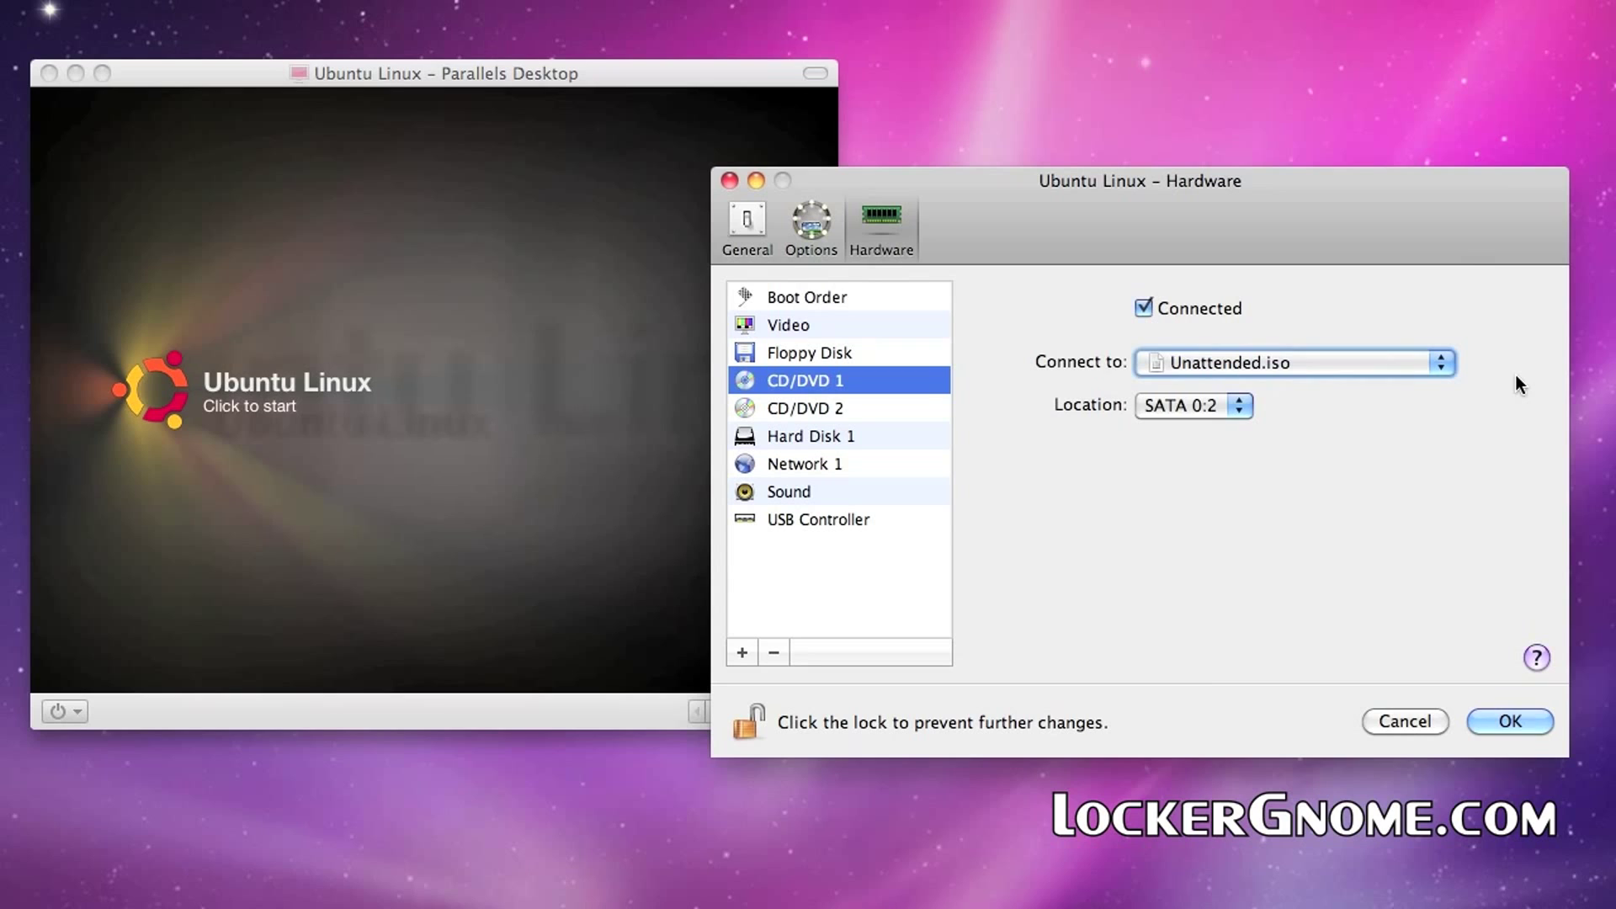
- Check Hard Disk 1, Network 1, Sound with Default input kept, and USB Controller
left_click(842, 436)
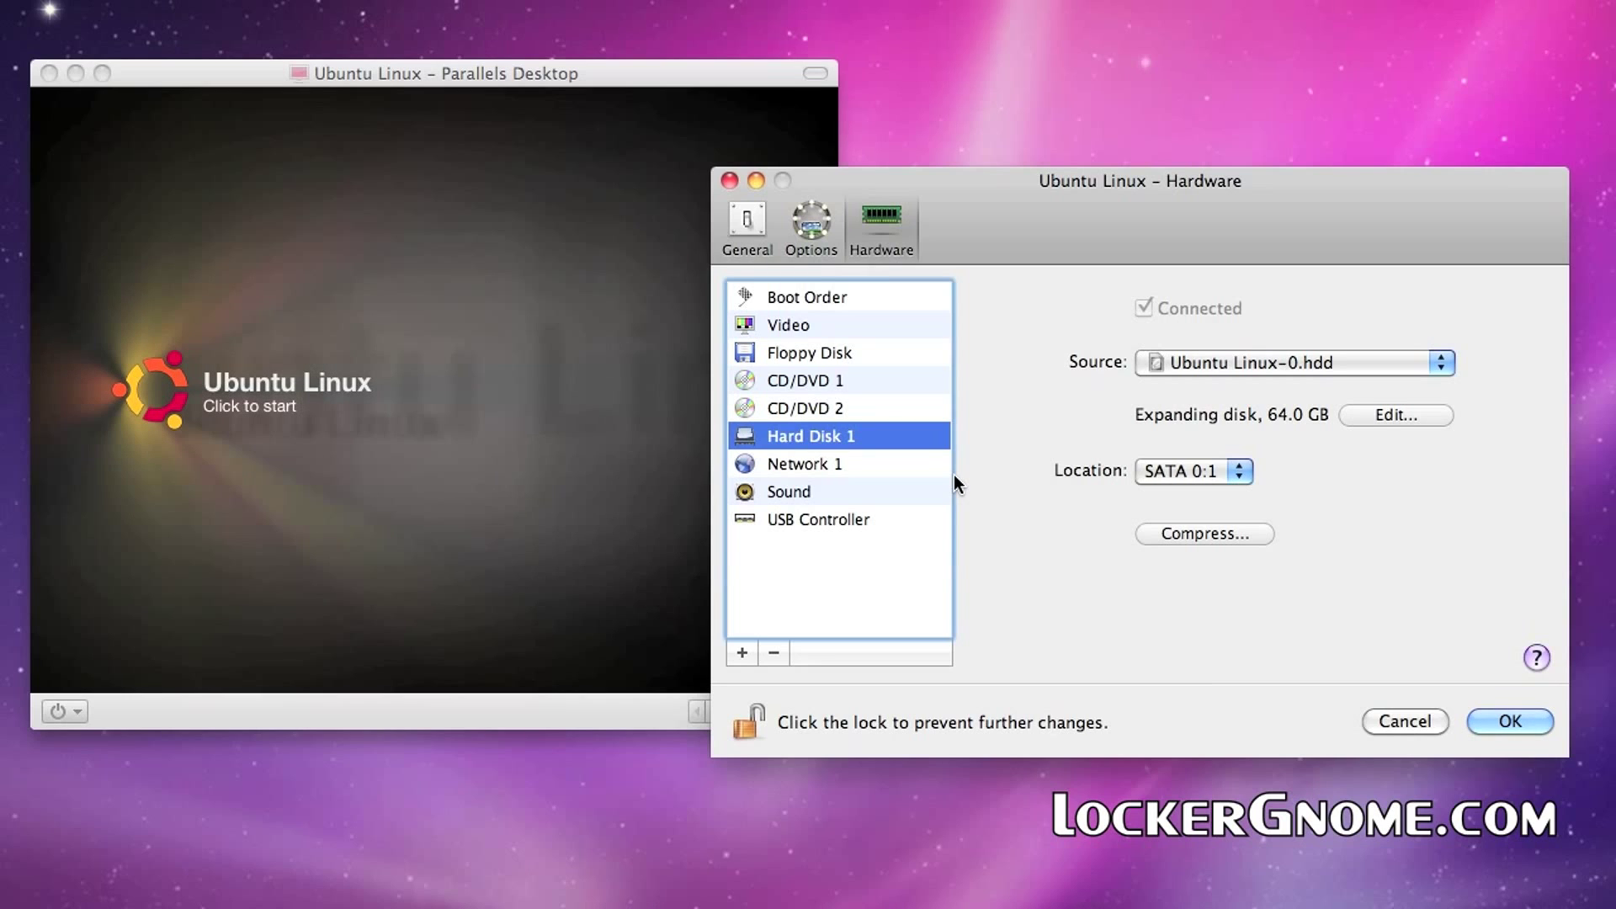
left_click(847, 461)
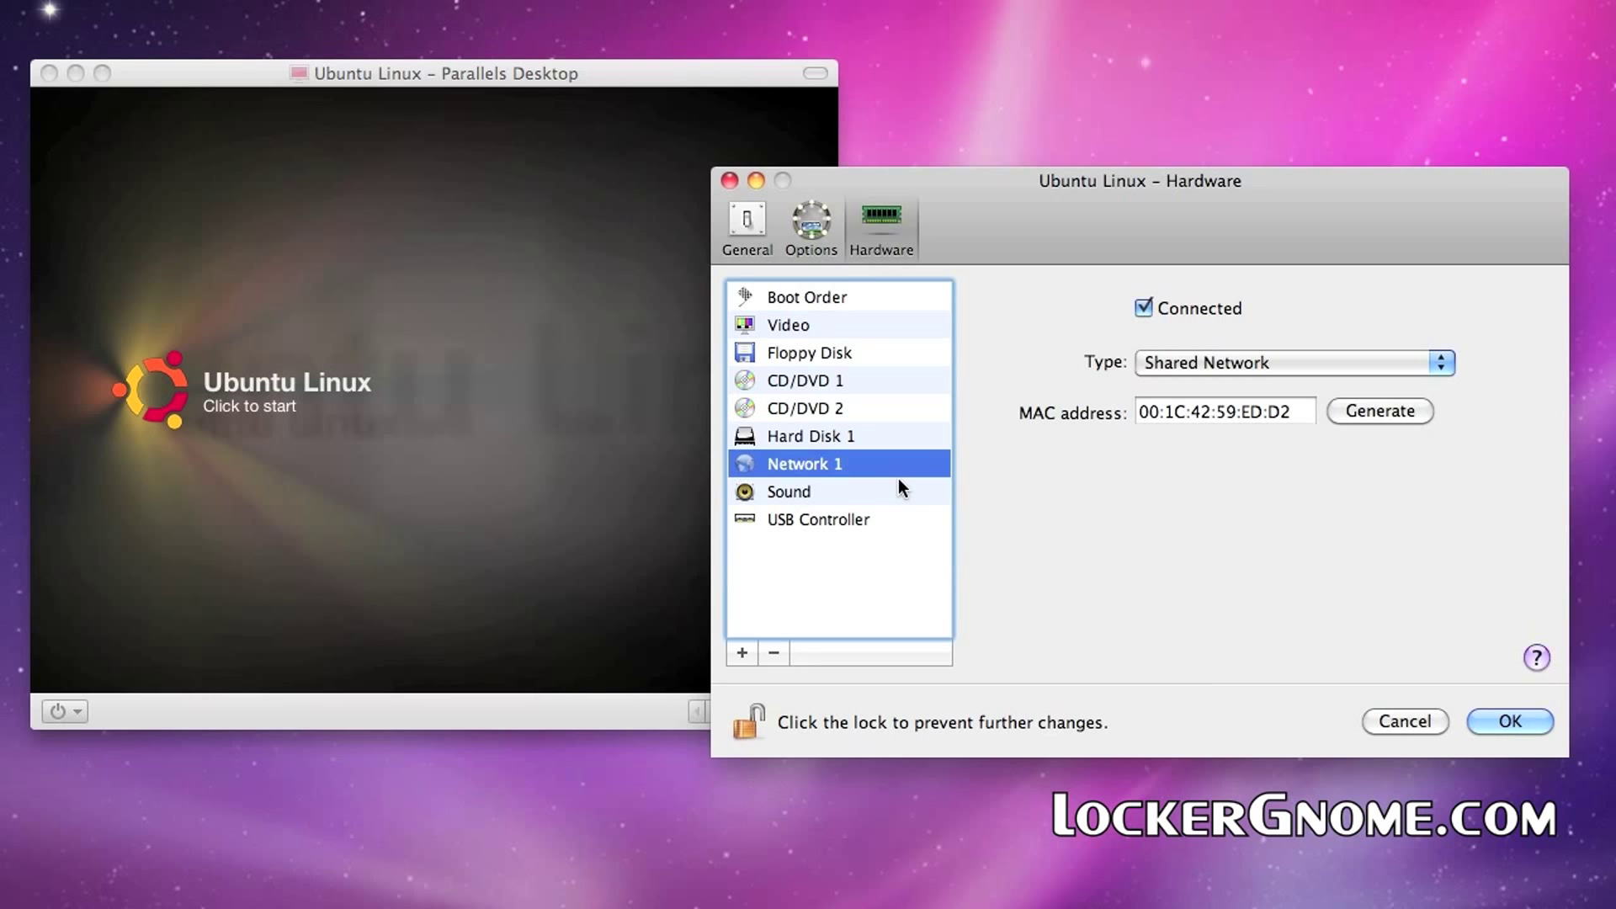
left_click(830, 493)
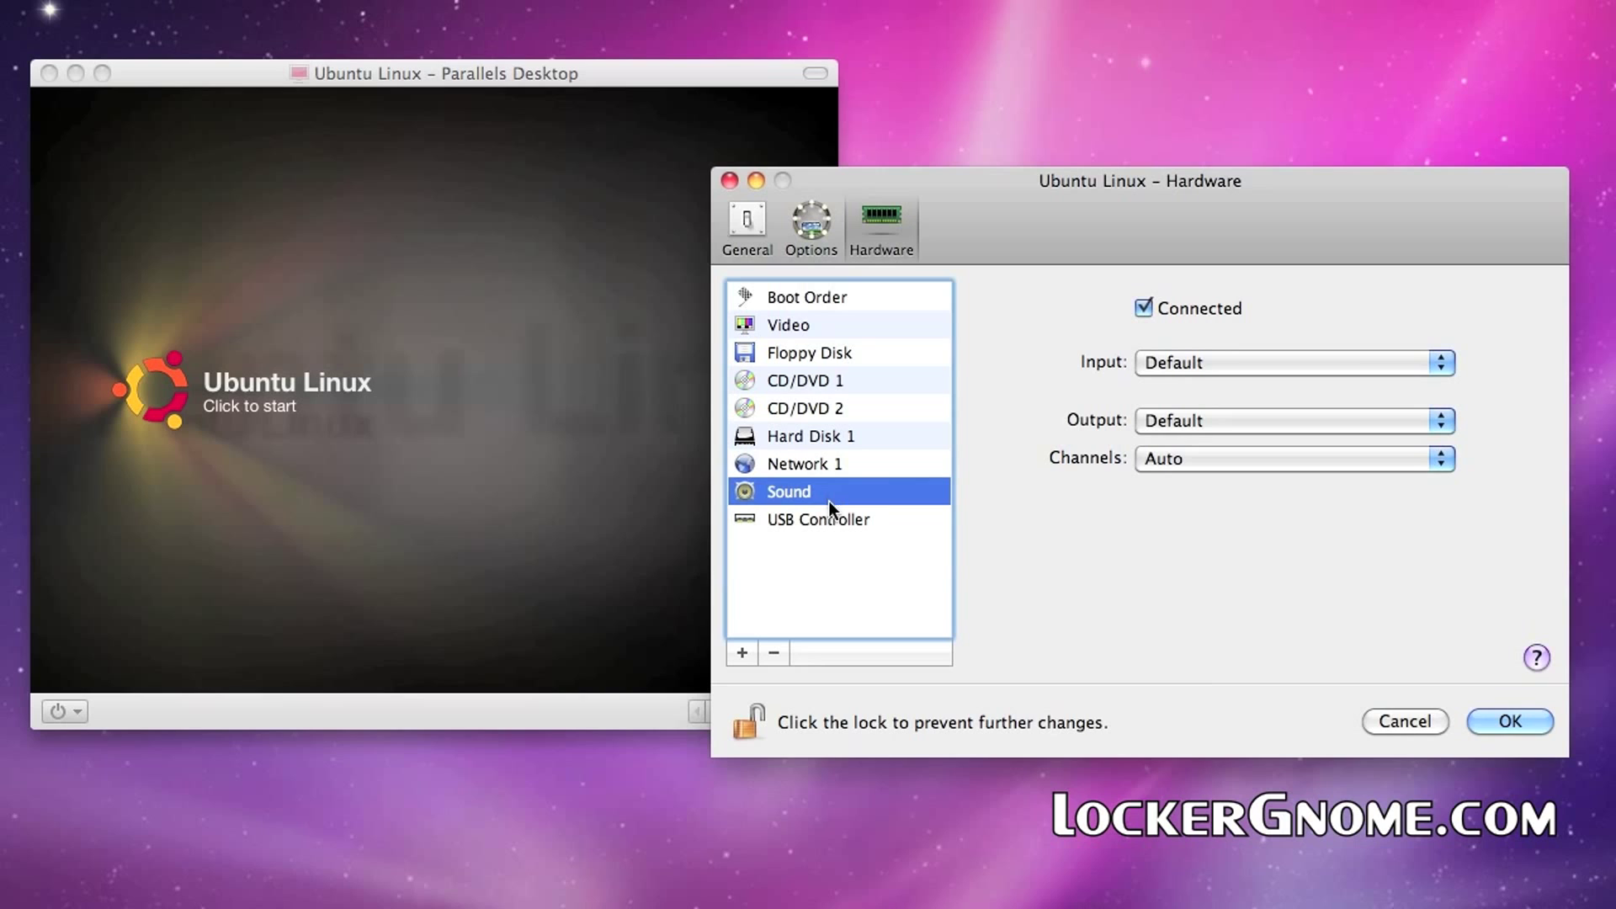
left_click(1334, 365)
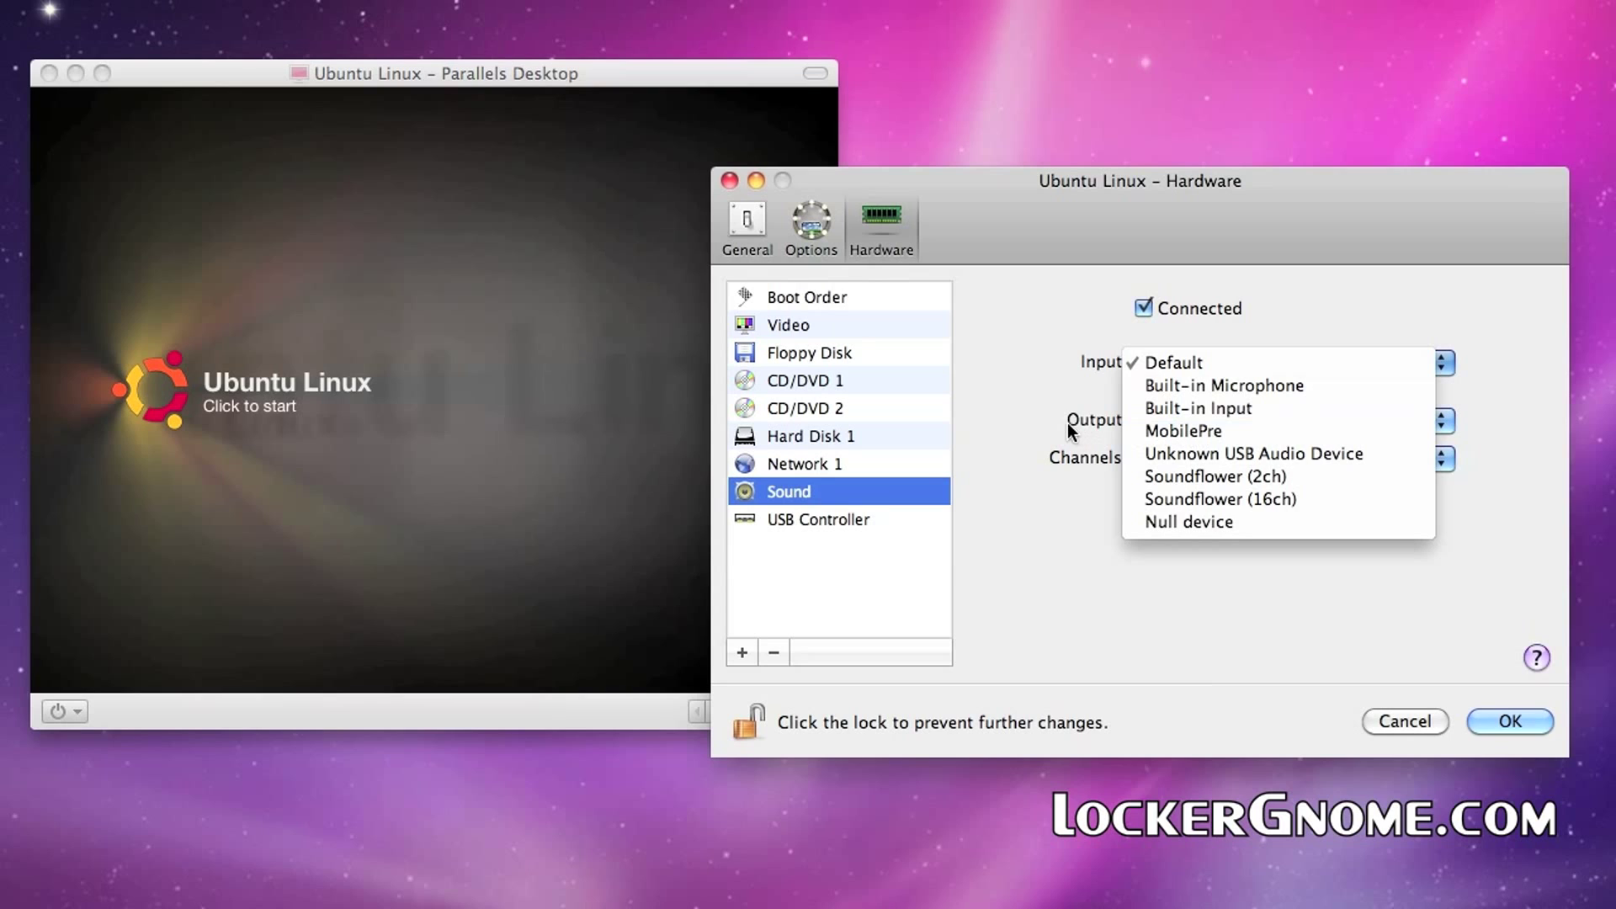
left_click(1003, 426)
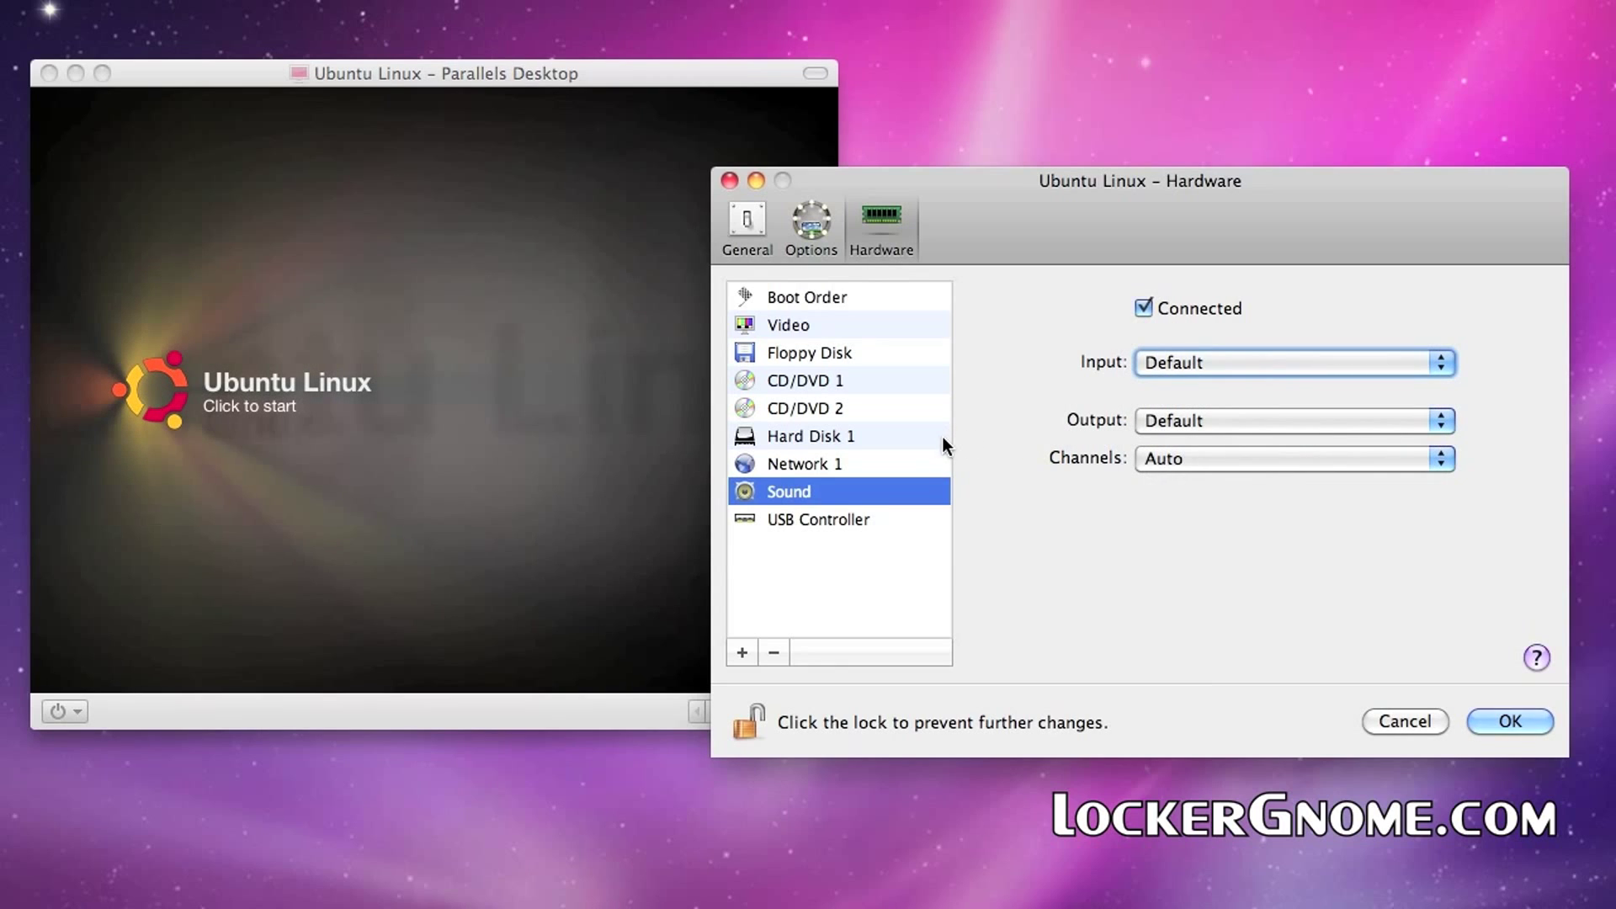
left_click(862, 516)
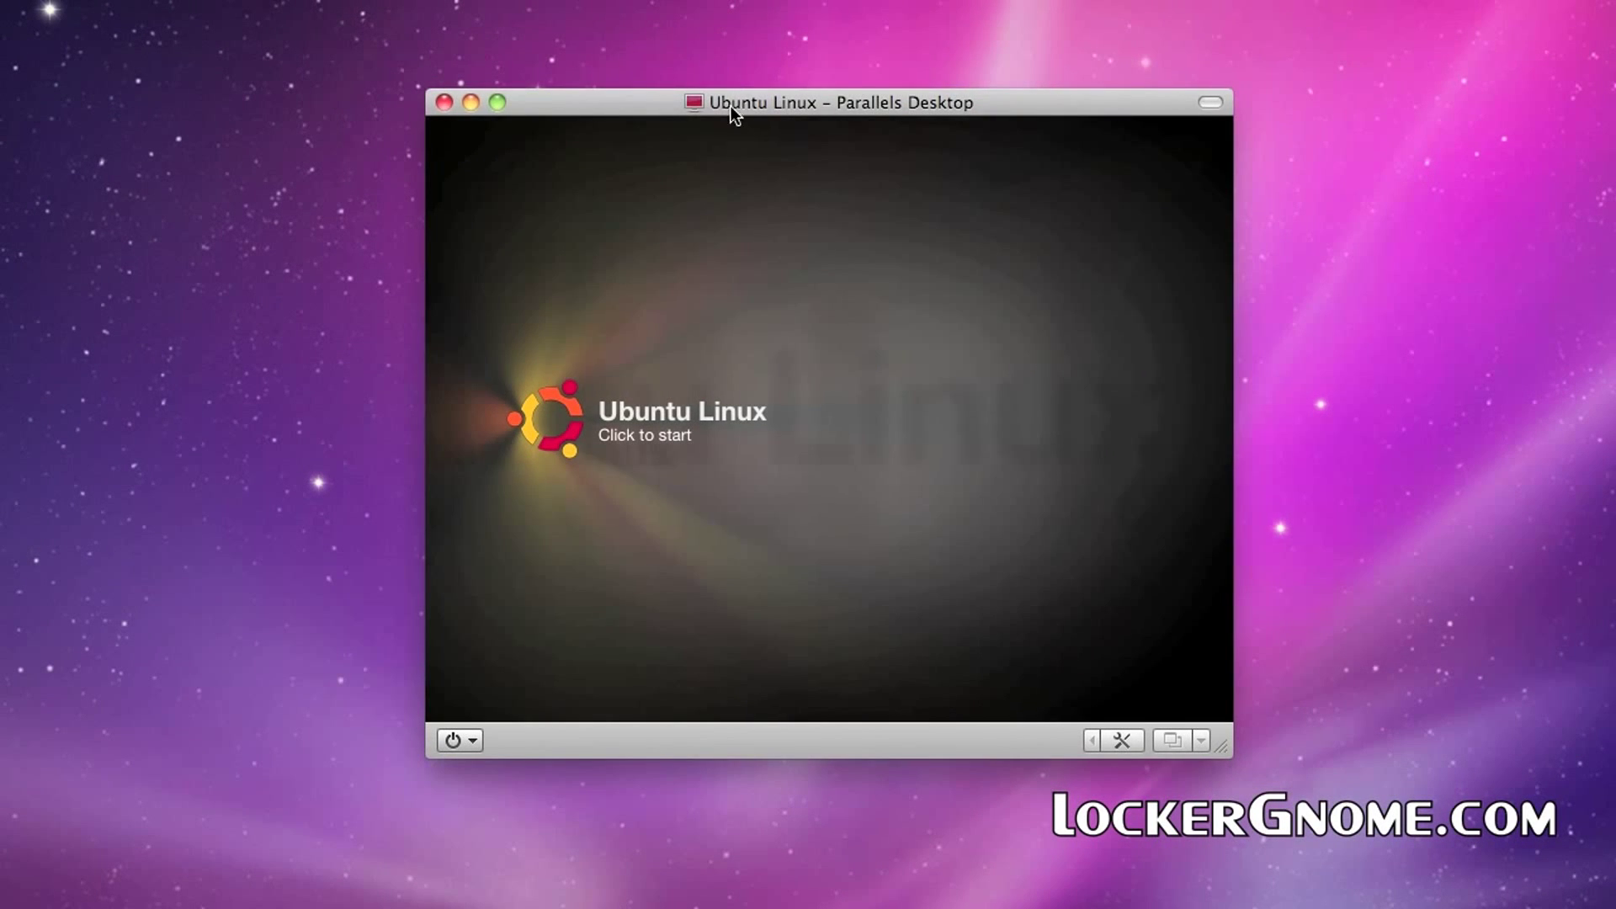
- Start the Ubuntu Linux virtual machine and dismiss a stray desktop context menu
left_click(610, 425)
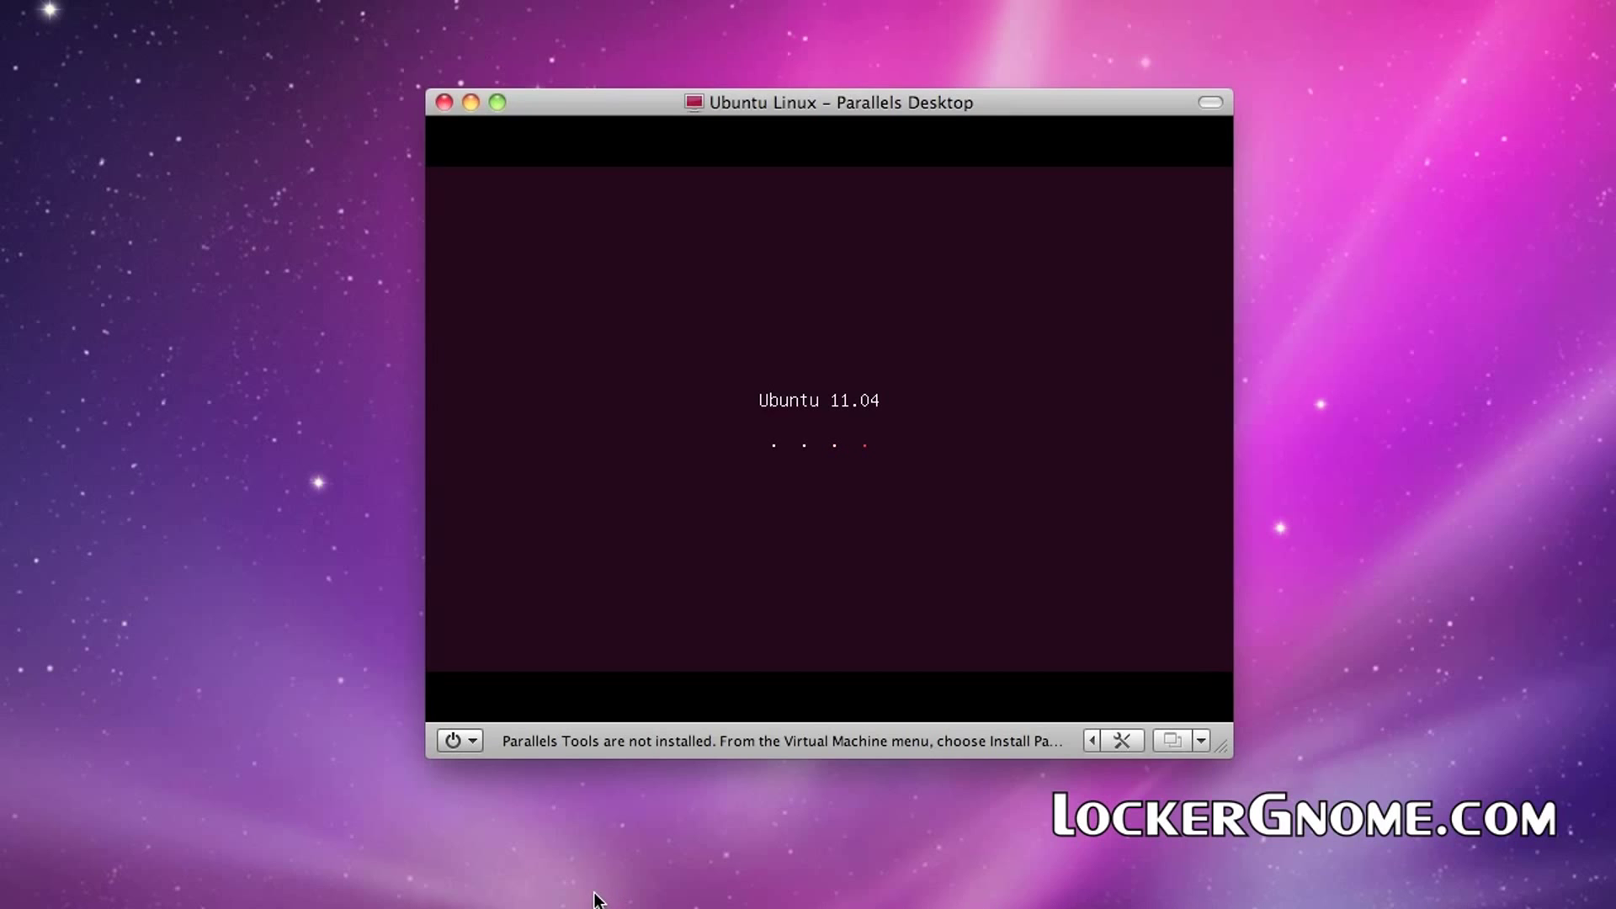
right_click(584, 881)
left_click(566, 854)
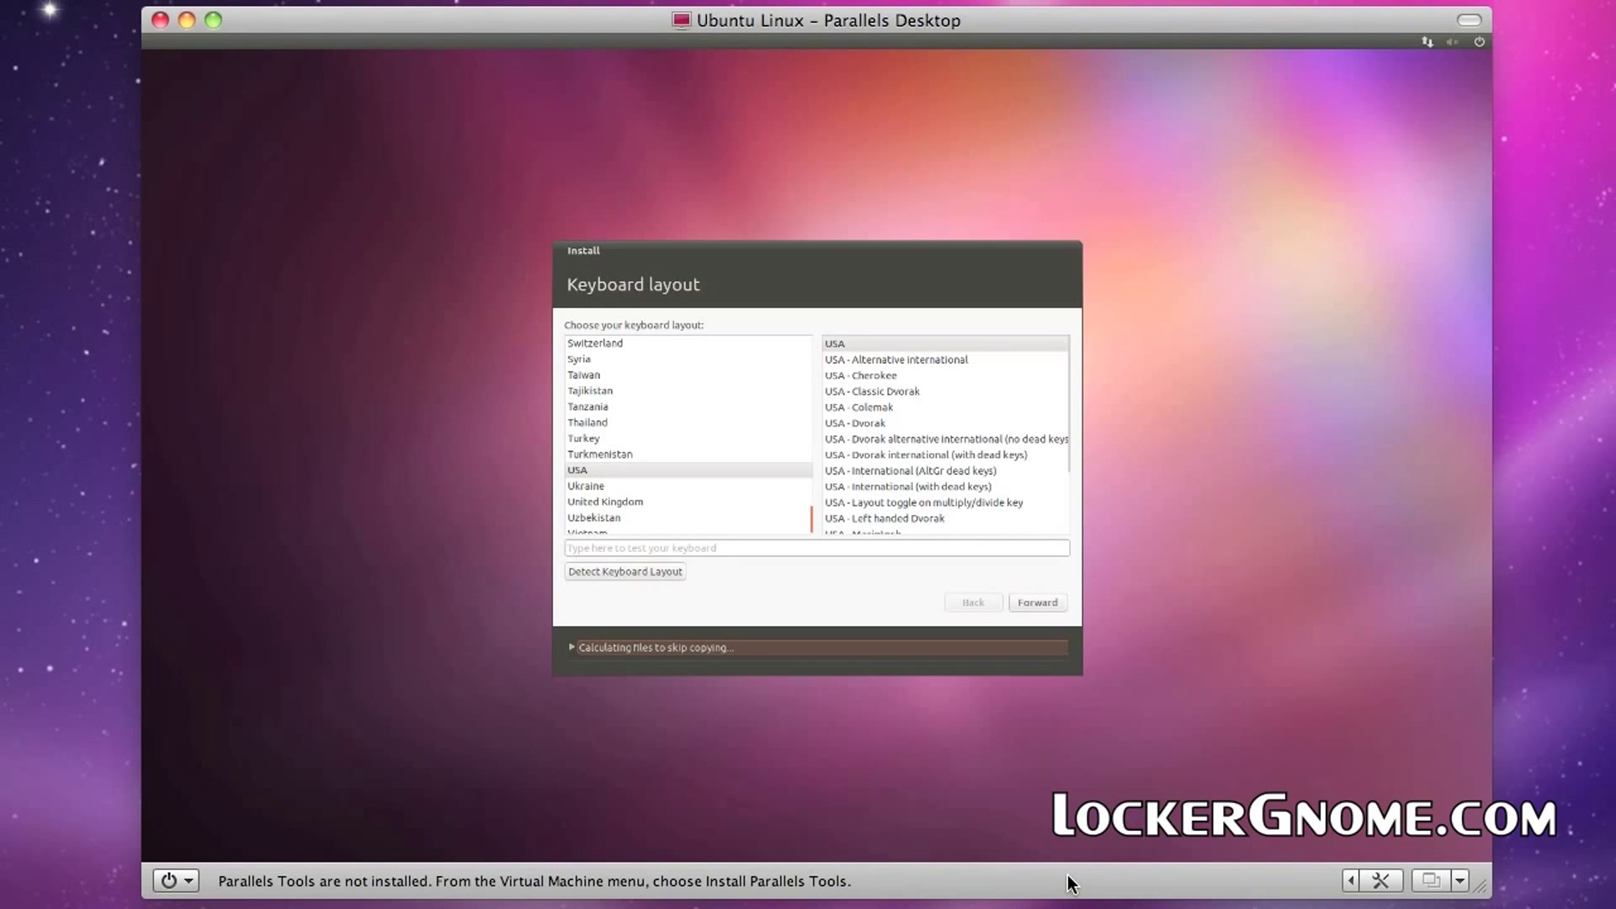
- Capture mouse and keyboard in the VM and move past the keyboard layout step with USA kept
left_click(1348, 880)
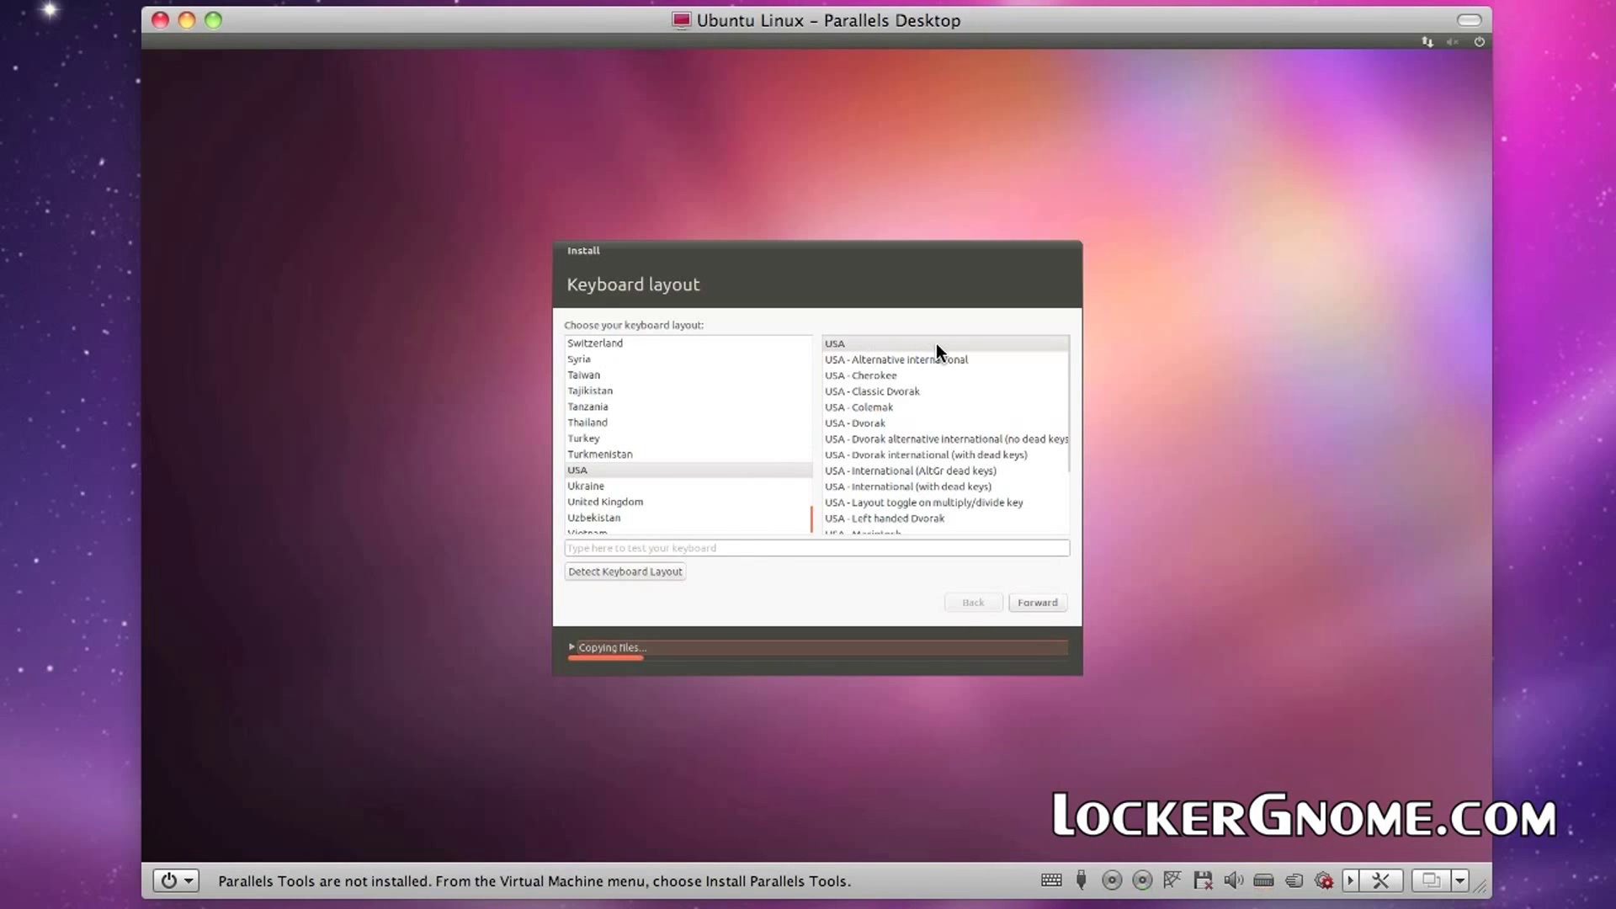
left_click(1043, 596)
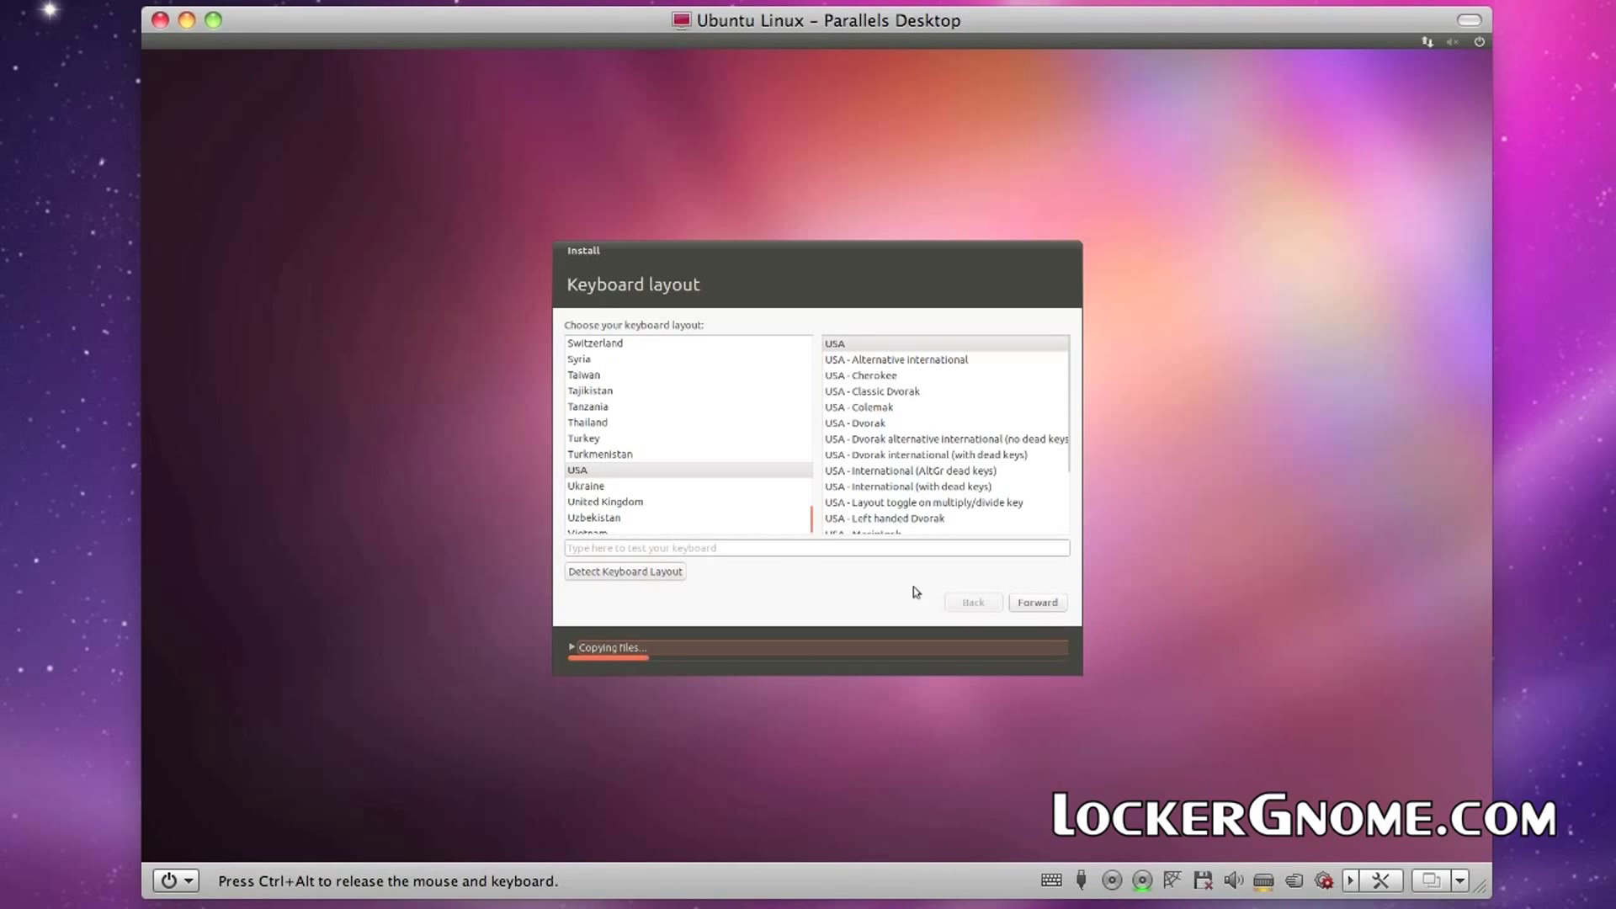
left_click(1035, 602)
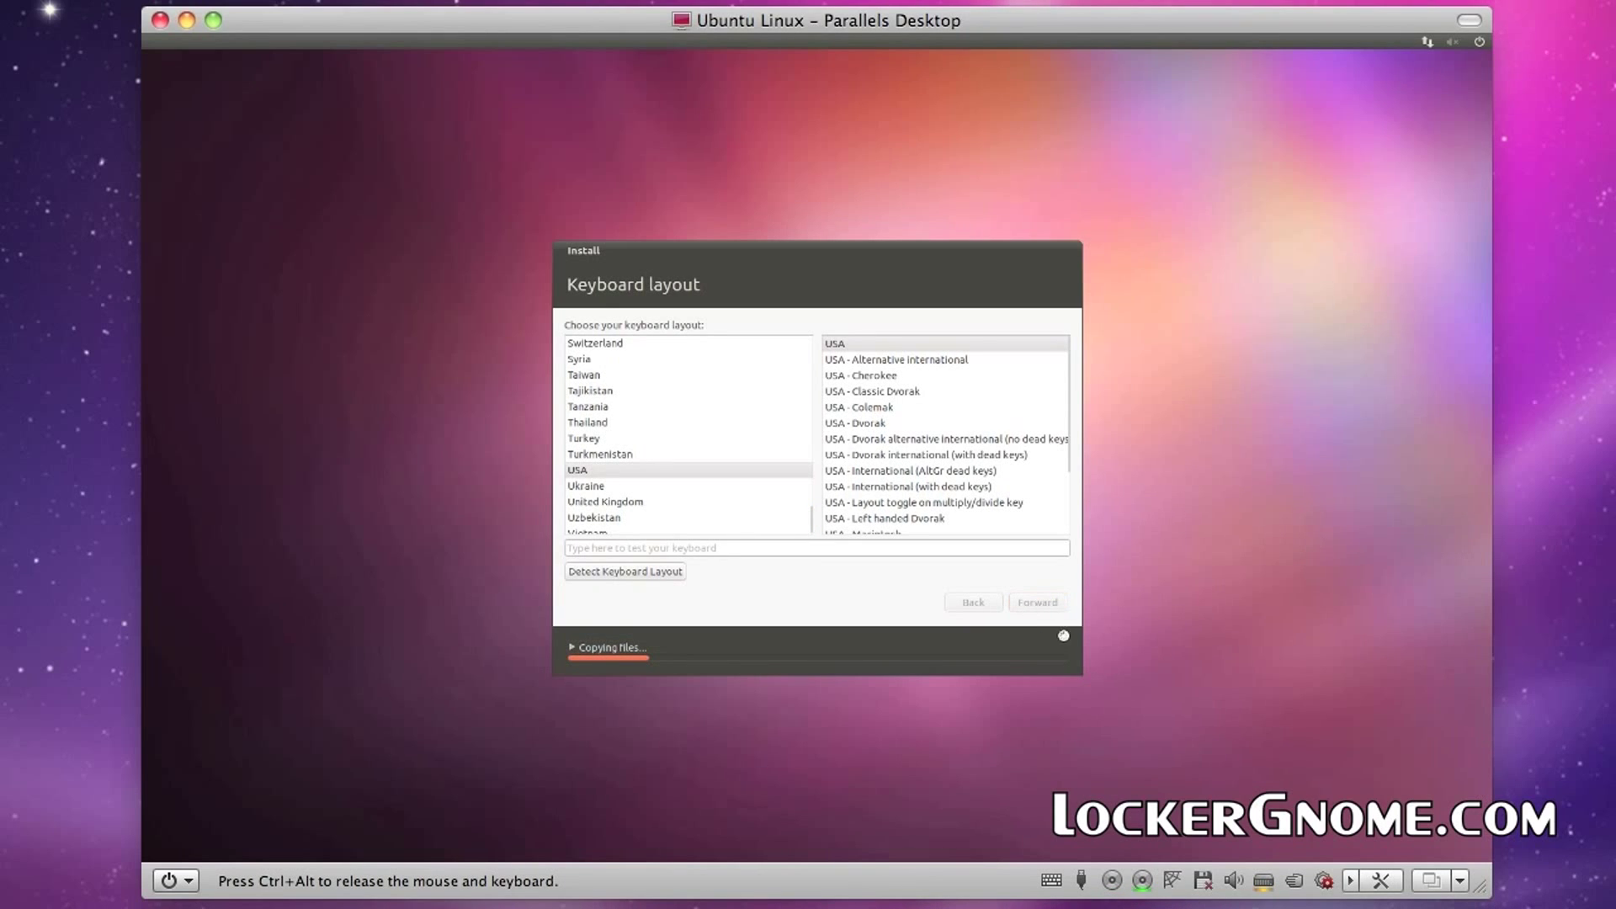